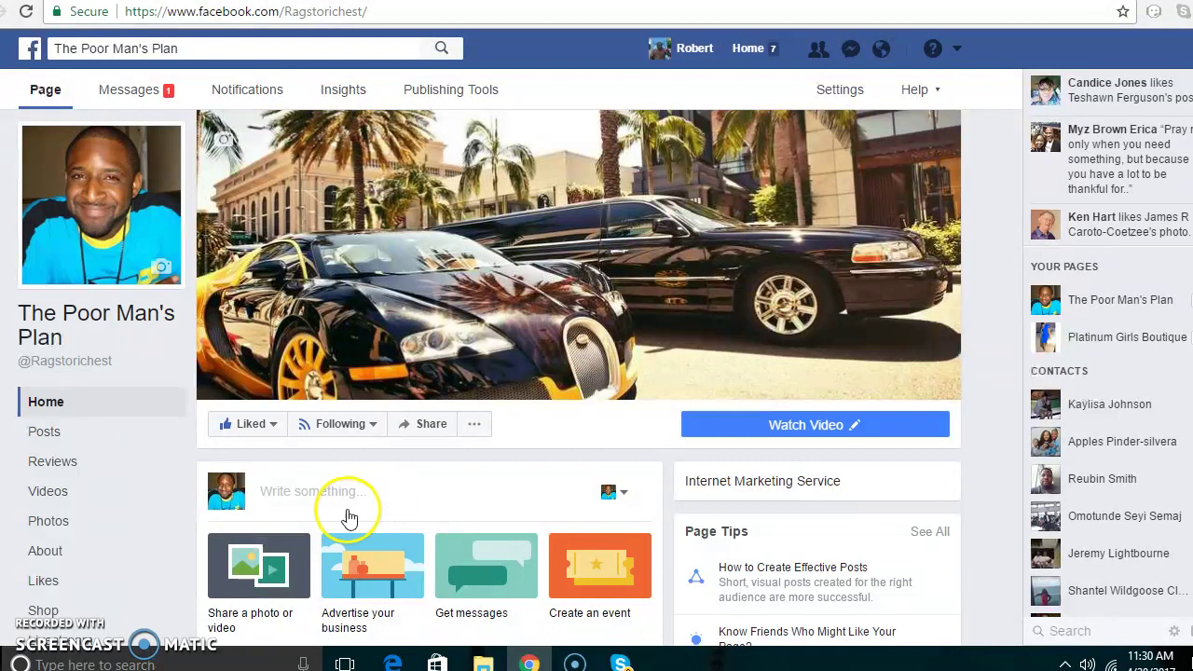
Start a new post on the page and attach the video Recording #42 from the Documents folder
left_click(345, 490)
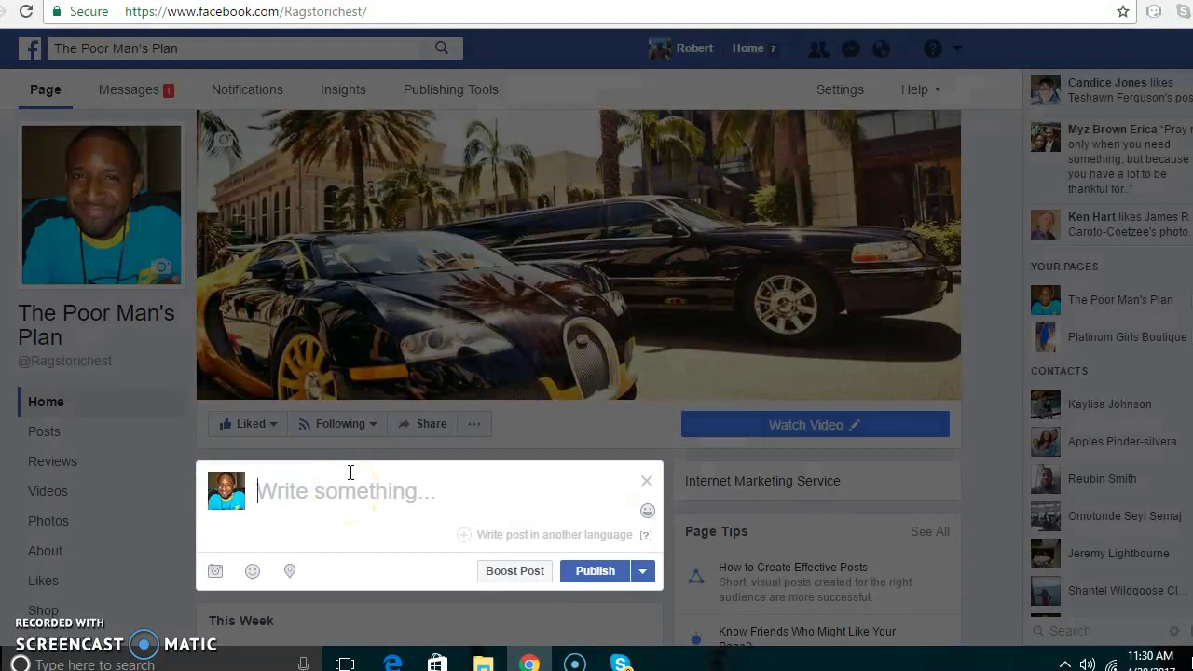
left_click(213, 575)
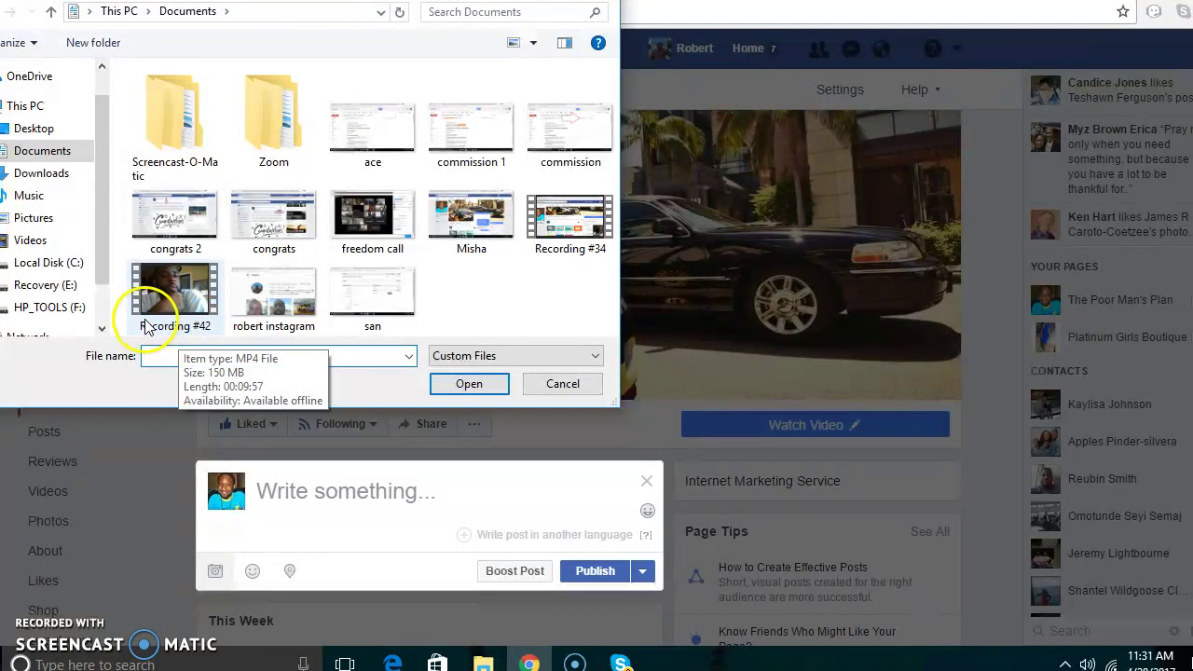
left_click(156, 352)
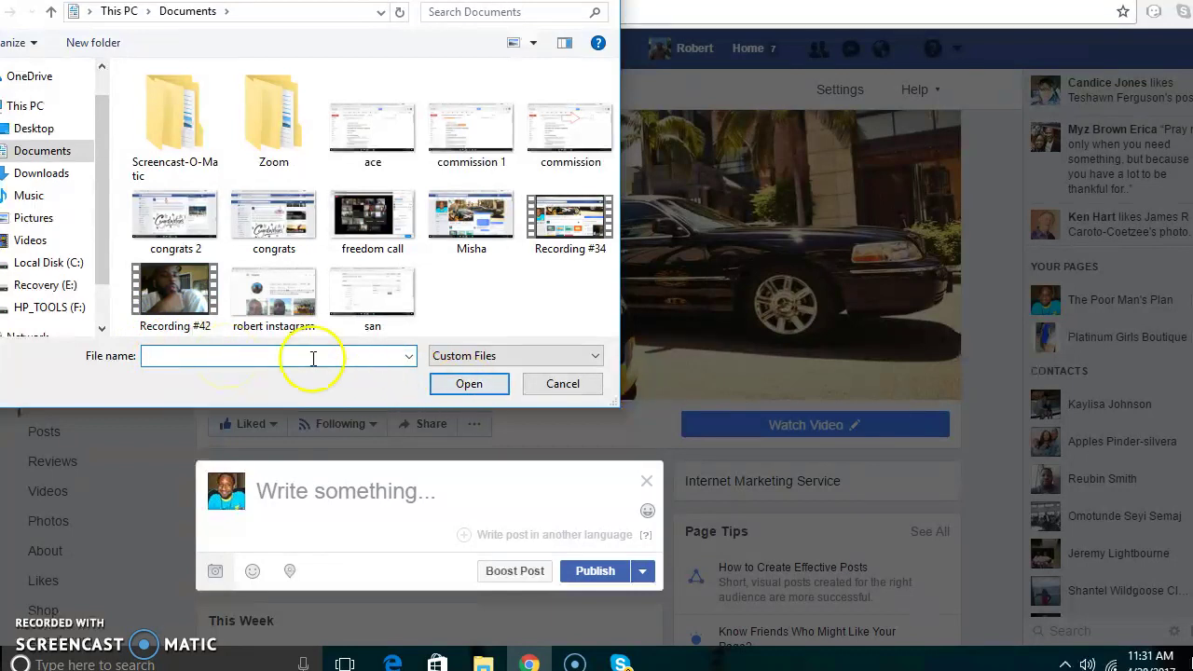
left_click(183, 312)
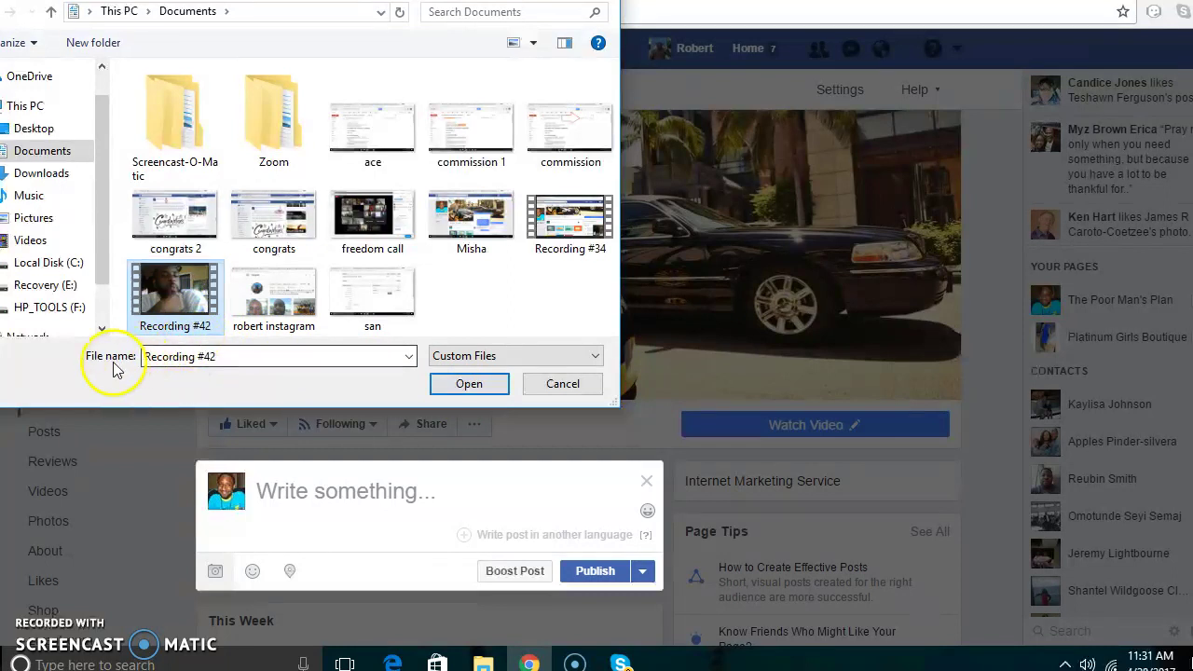
left_click(465, 383)
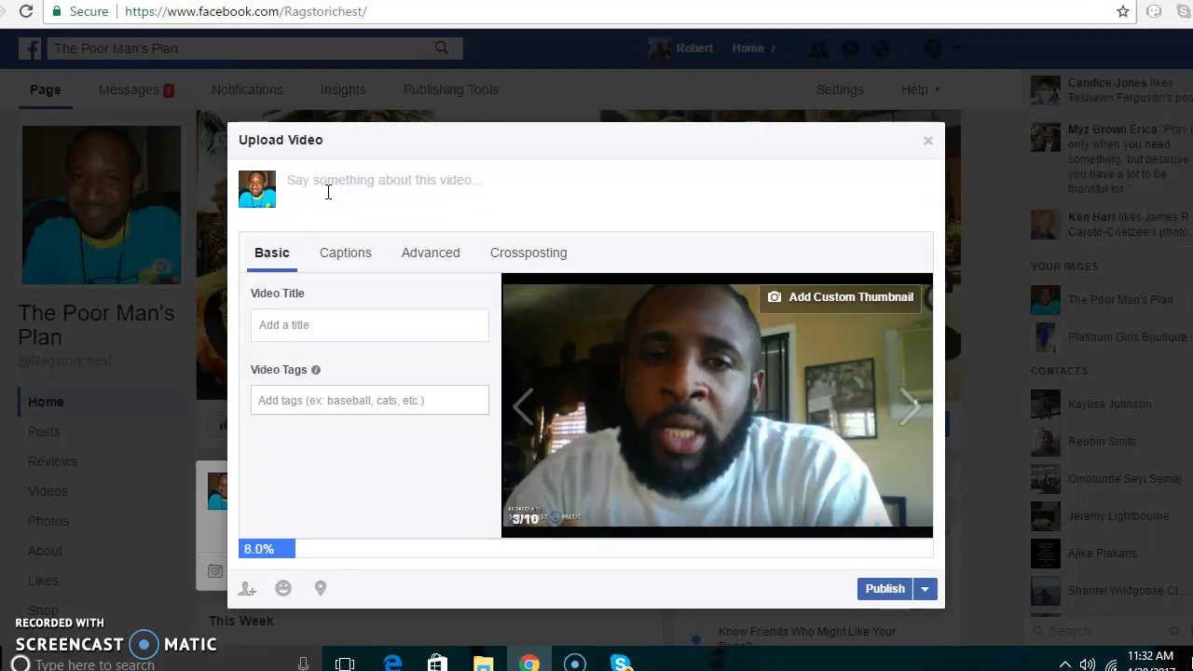
Begin the video's post description with "Are you a struggling or new internet marketer ?"
type("Ar")
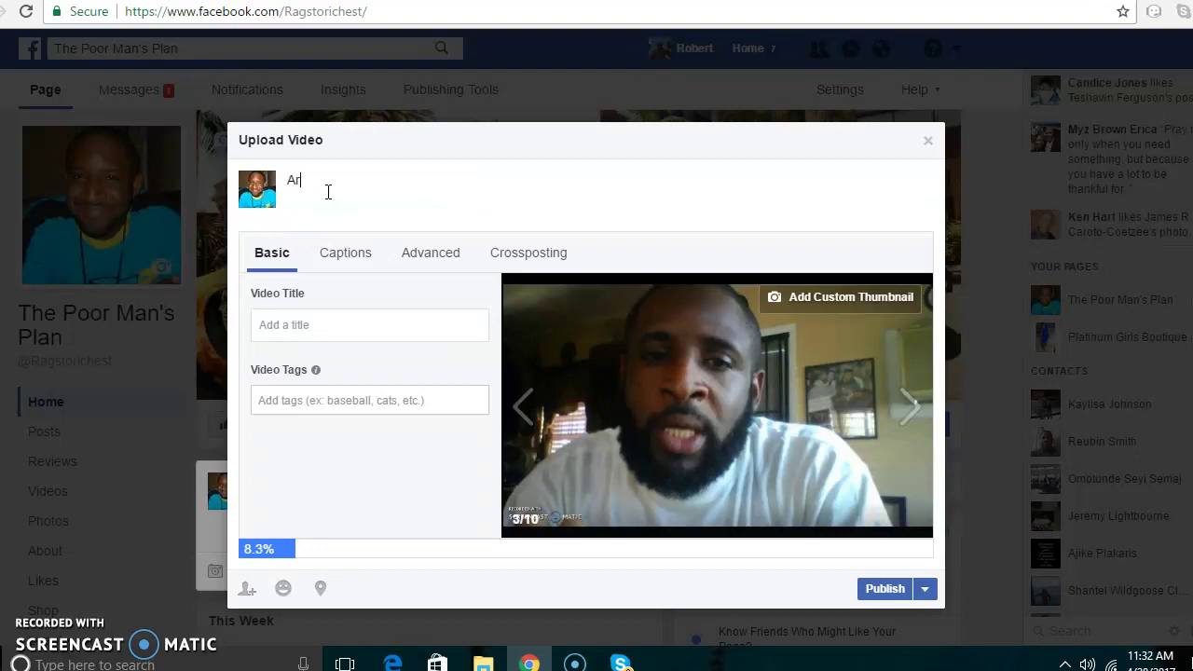
type("e you a struggling o")
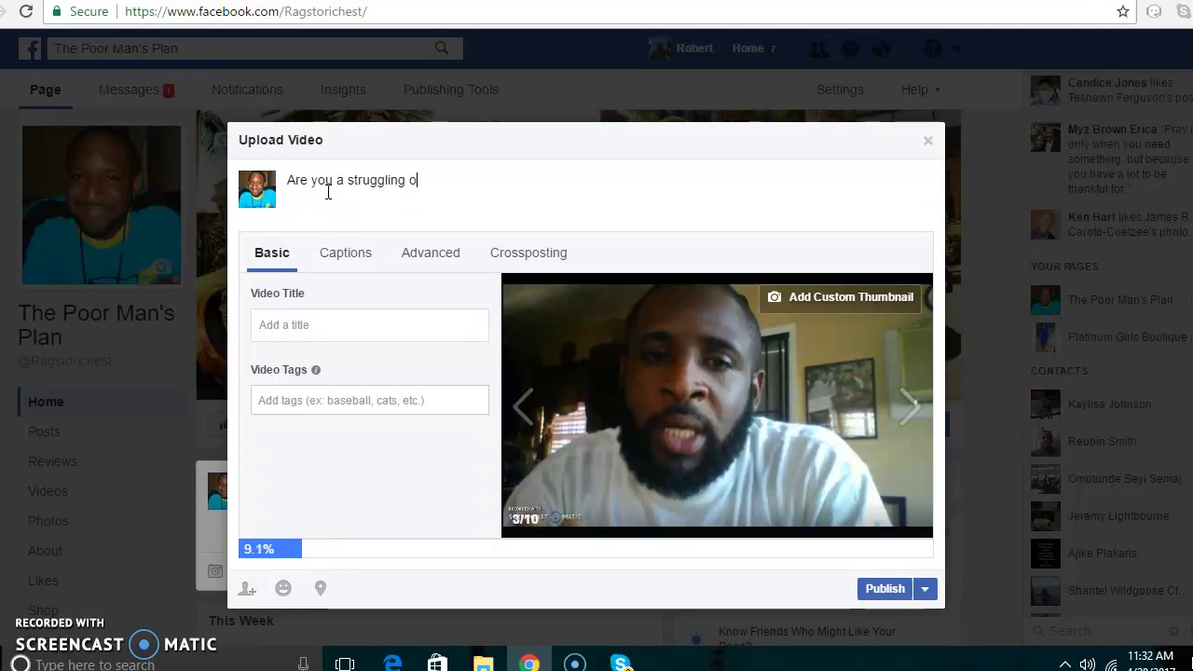
type("r new ")
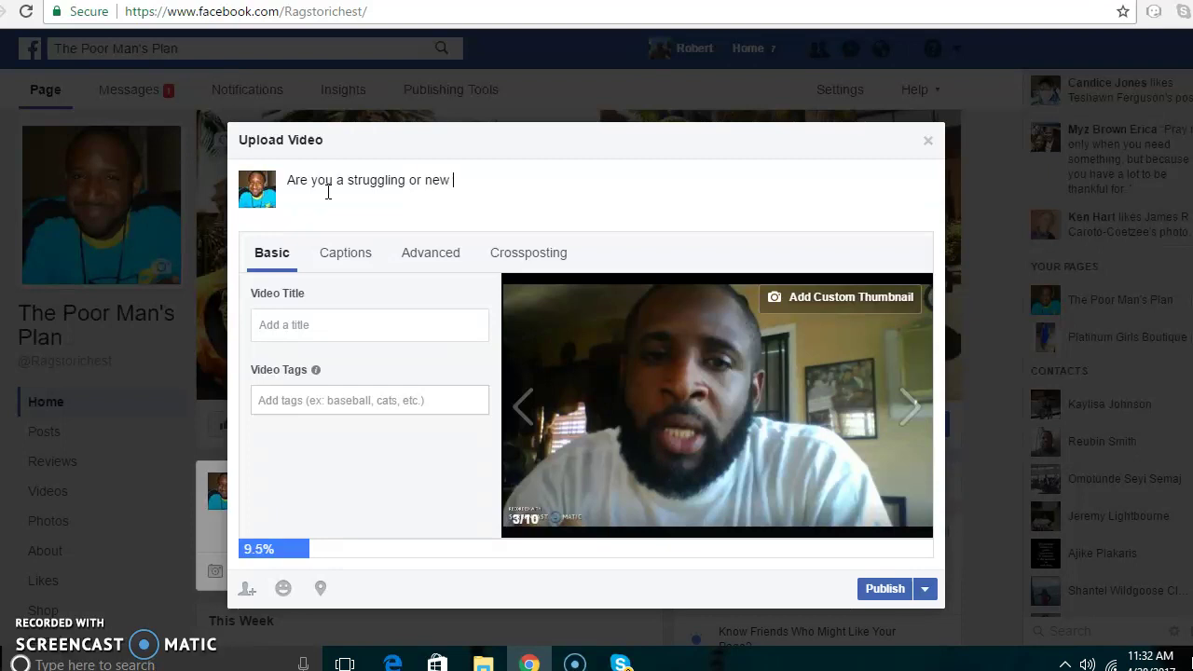
type("internet mar")
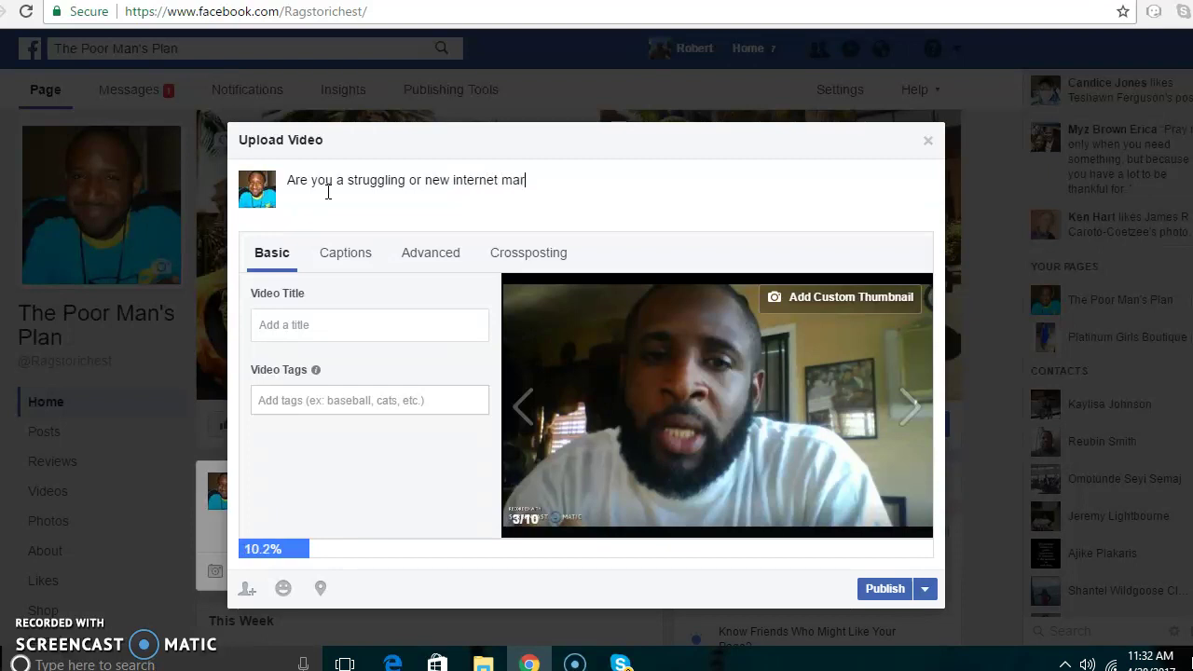
type("keter ?")
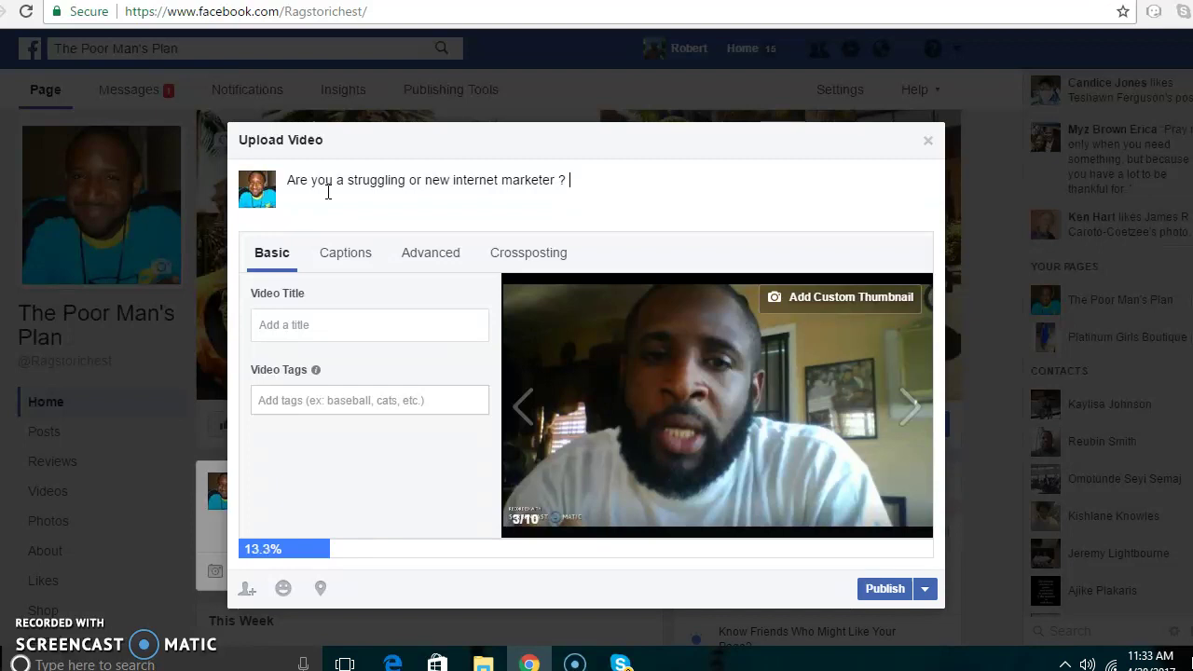
Continue the description with "You may want to view this video . Inside this video is where you will be reminded why you started in the first place ."
type("You may want to wa")
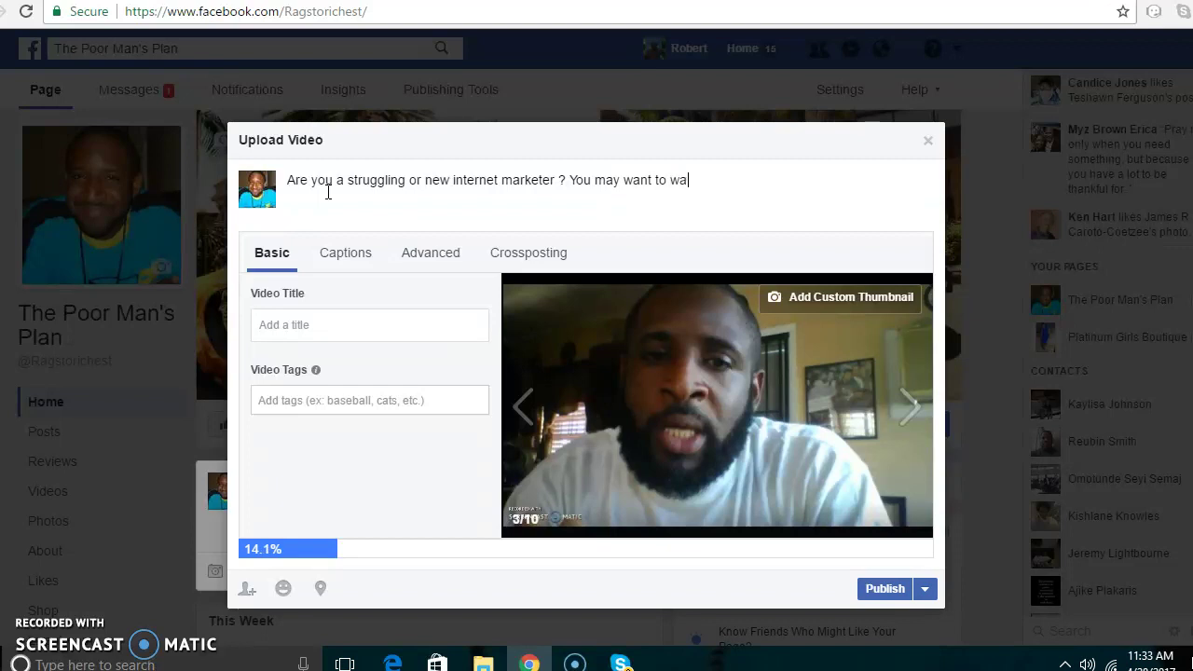
key("BackSpace")
key("BackSpace")
type("view this video . Inside")
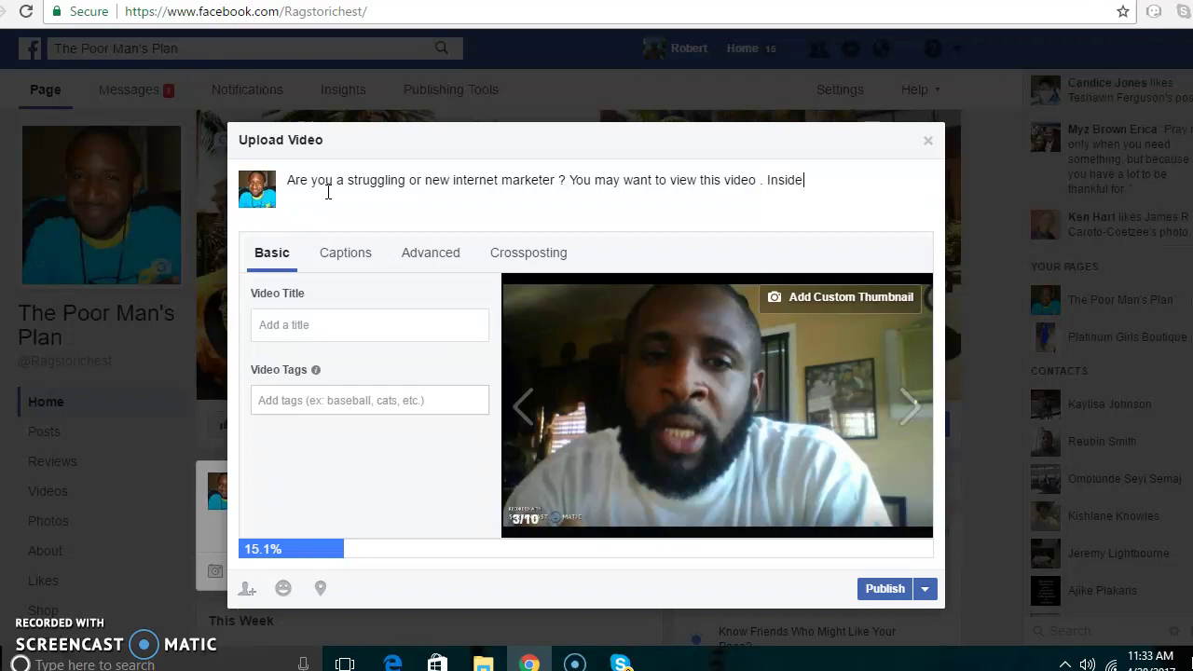
type(" this ")
type("video ")
type("is wh")
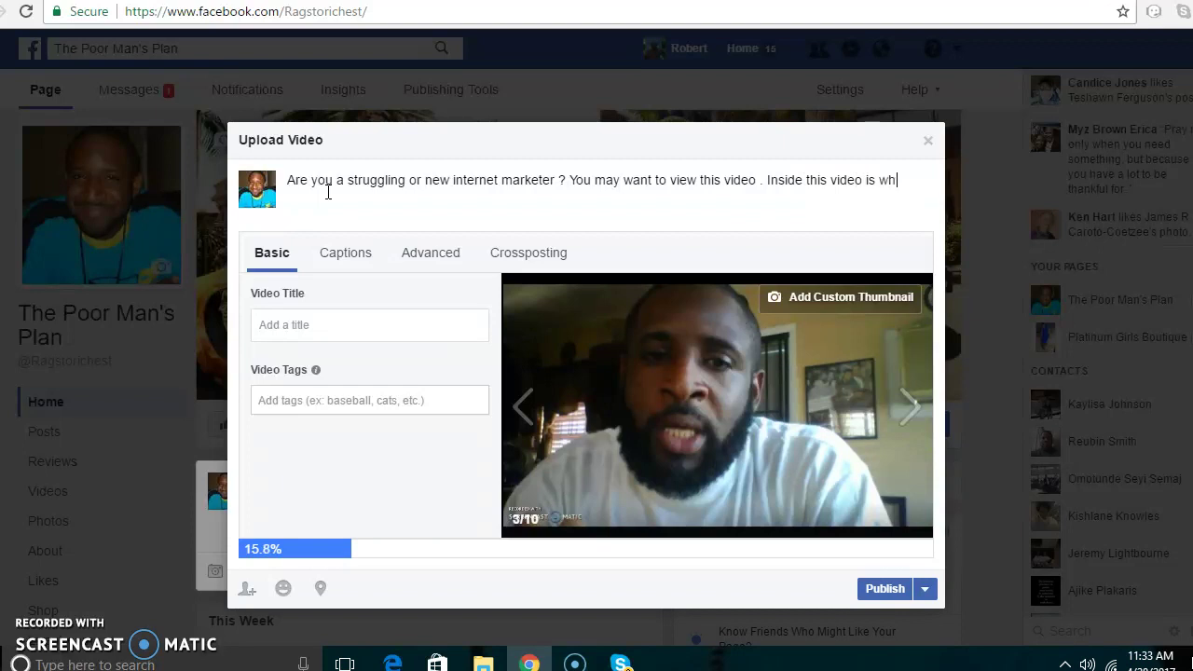
type("ere you will be encoured")
key("BackSpace")
key("BackSpace")
key("BackSpace")
key("BackSpace")
key("BackSpace")
key("BackSpace")
key("BackSpace")
key("BackSpace")
key("BackSpace")
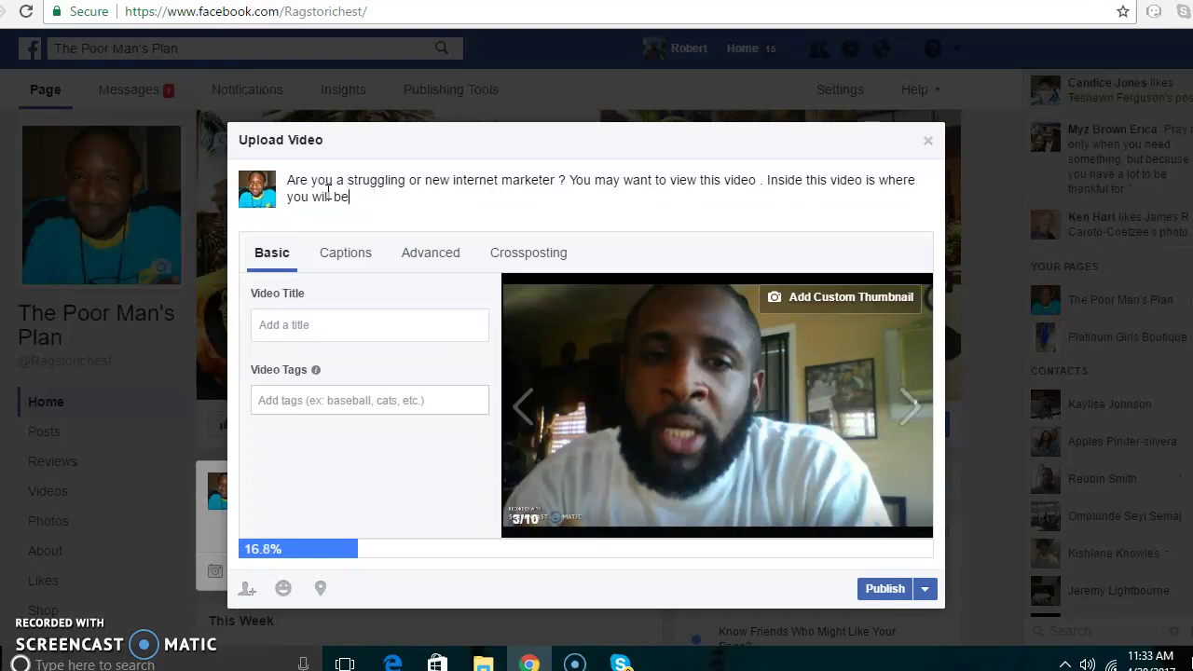
type("r")
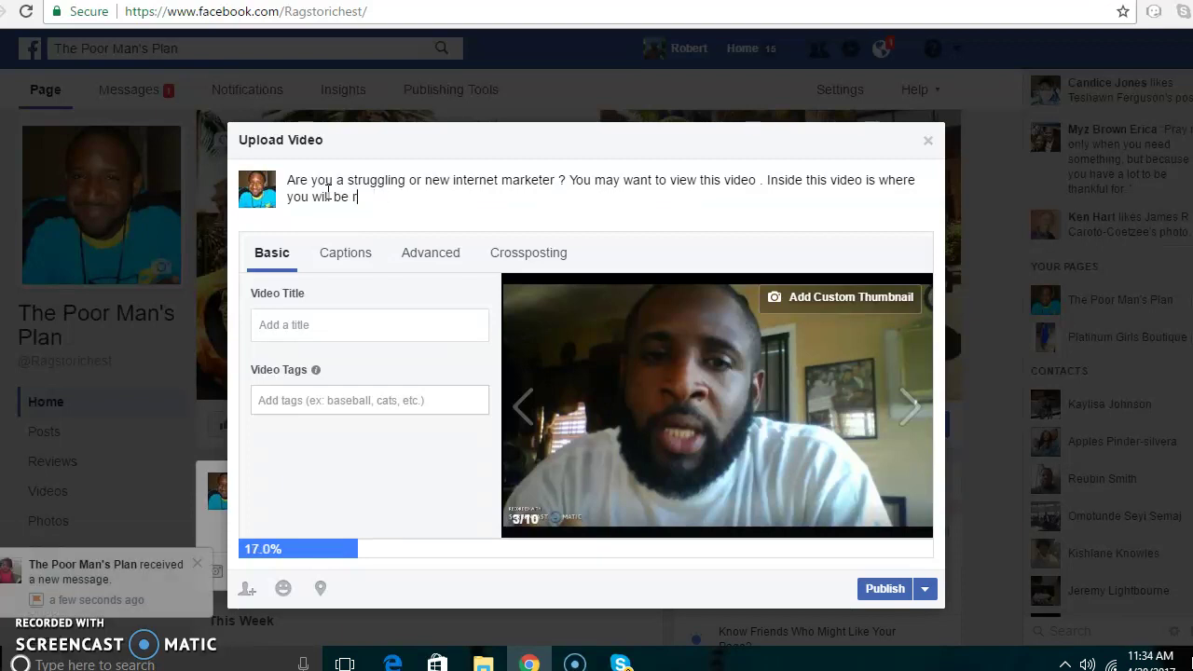
type("eminded why you started ")
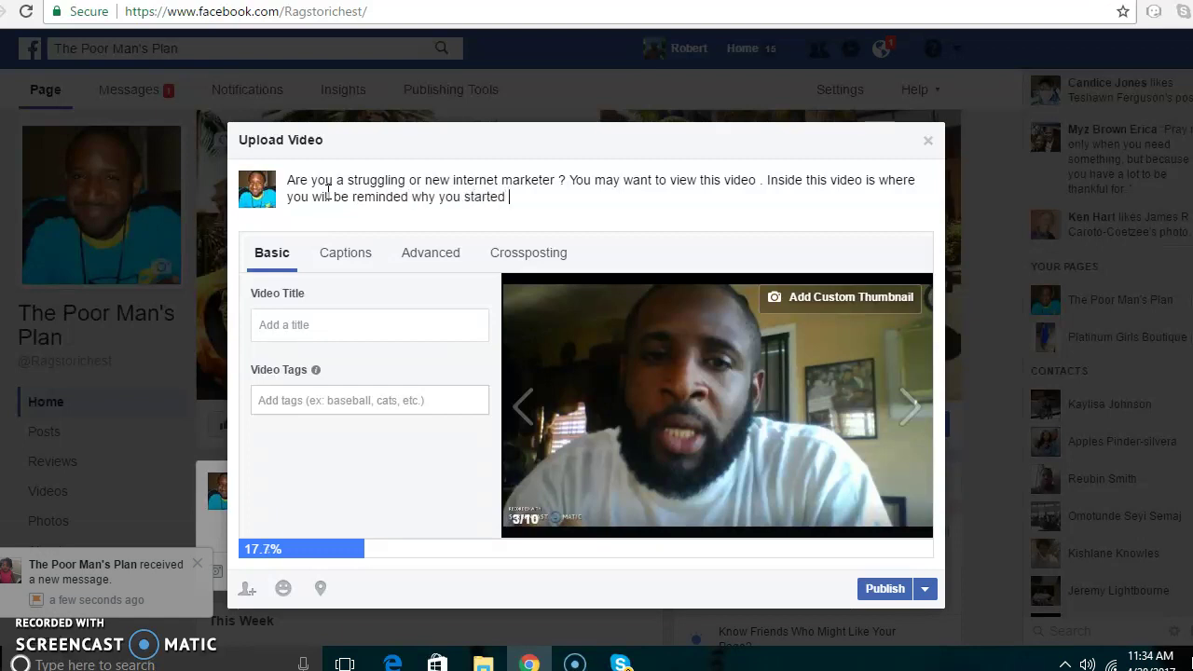
type("in the first place .")
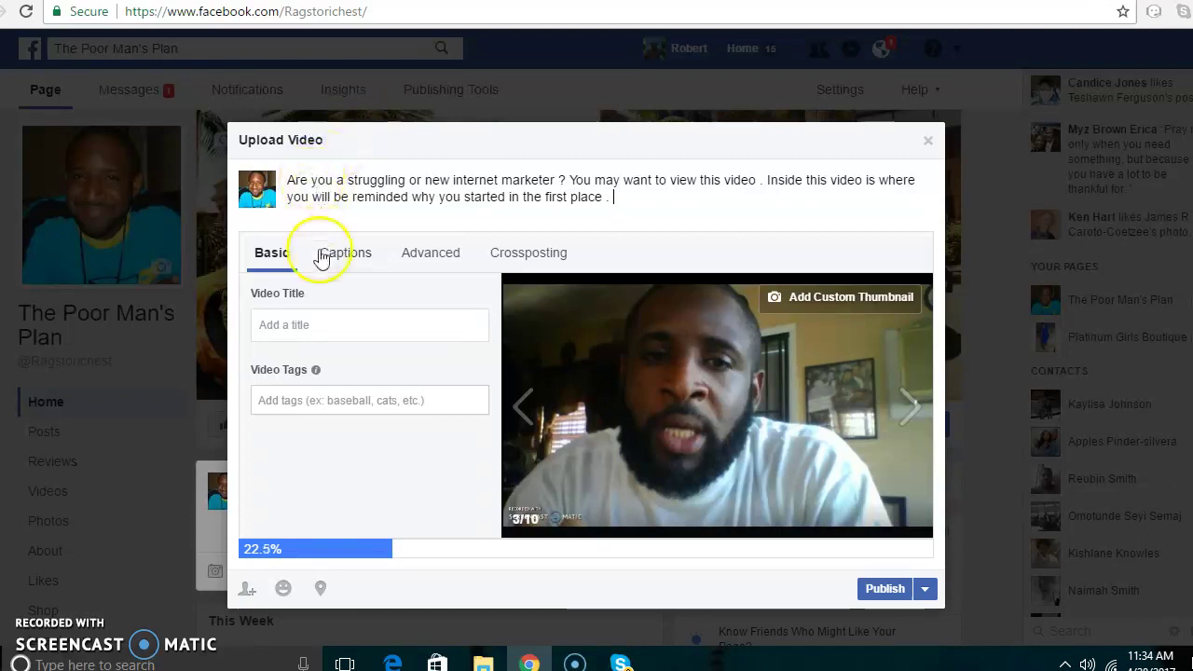
Set the video title to "Struggling and new marketers guide ."
left_click(301, 323)
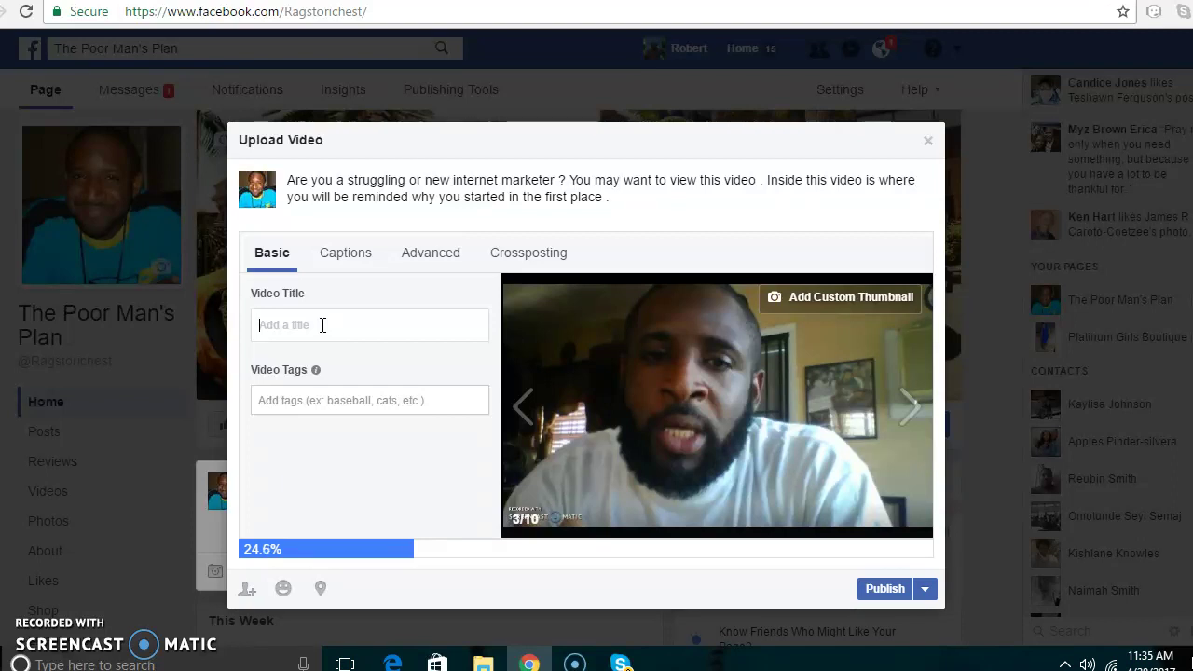
type("Stru")
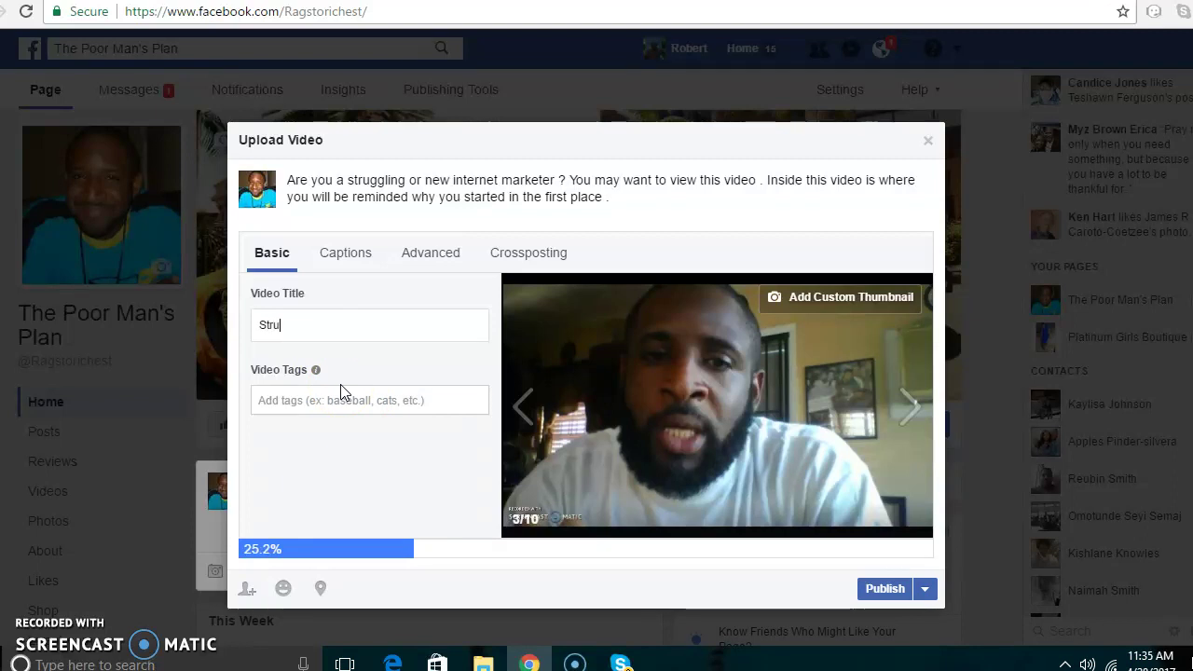
type("ggling and new ma")
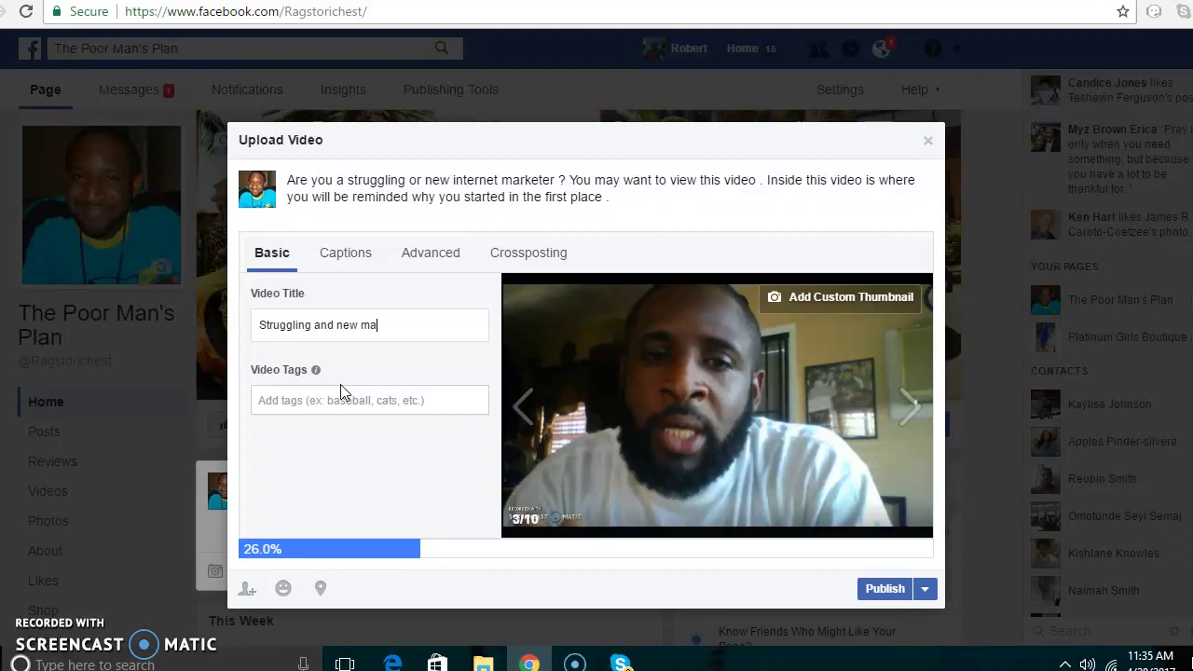
type("rkets ")
type("guid")
type("e")
key("BackSpace")
key("BackSpace")
key("BackSpace")
key("BackSpace")
key("BackSpace")
key("BackSpace")
key("BackSpace")
key("BackSpace")
key("BackSpace")
key("BackSpace")
type("ers")
type("id")
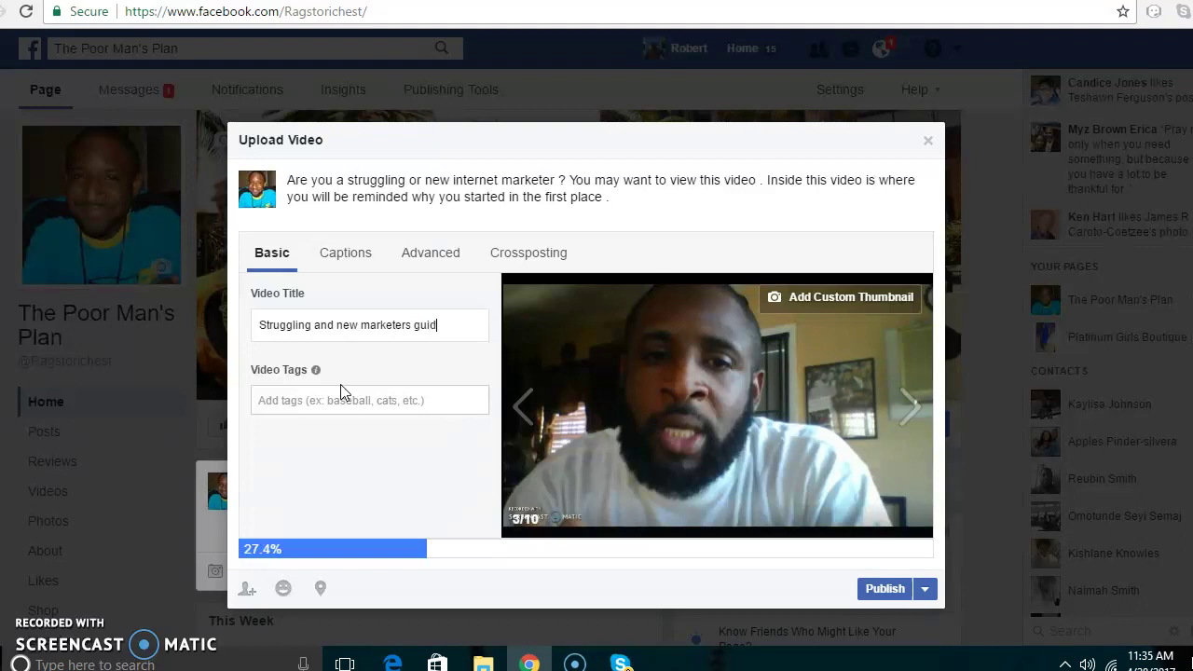
type("e .")
Add the suggested video tag "Affiliate marketing"
left_click(343, 396)
type("A")
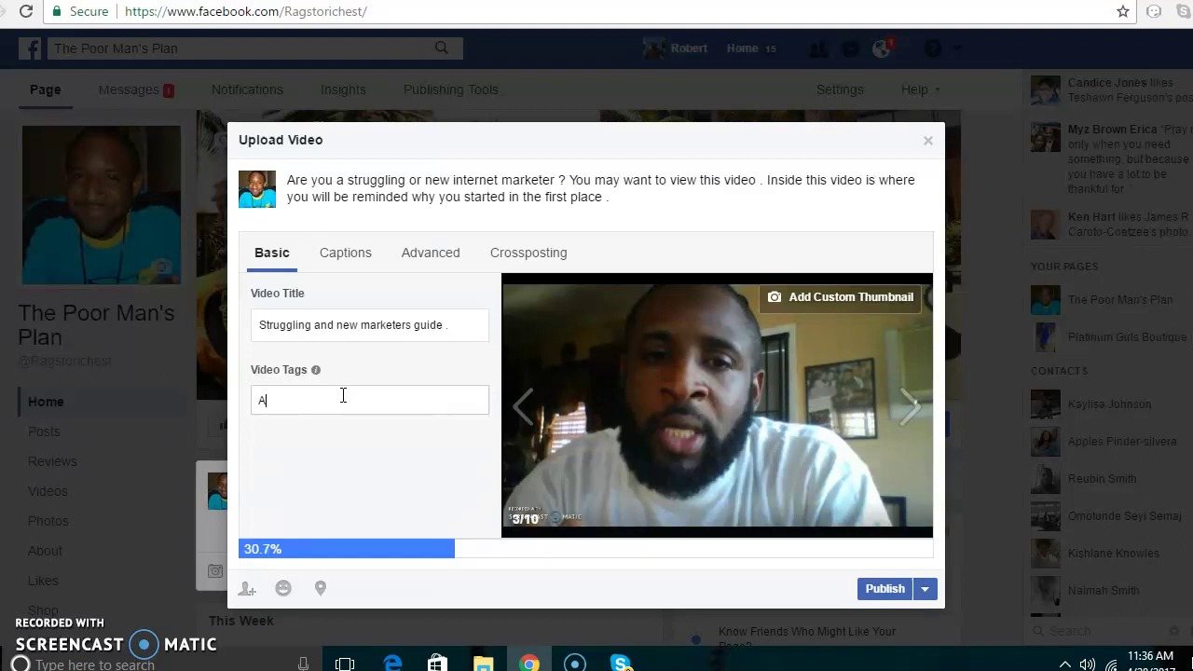
type("ffiliate marketing")
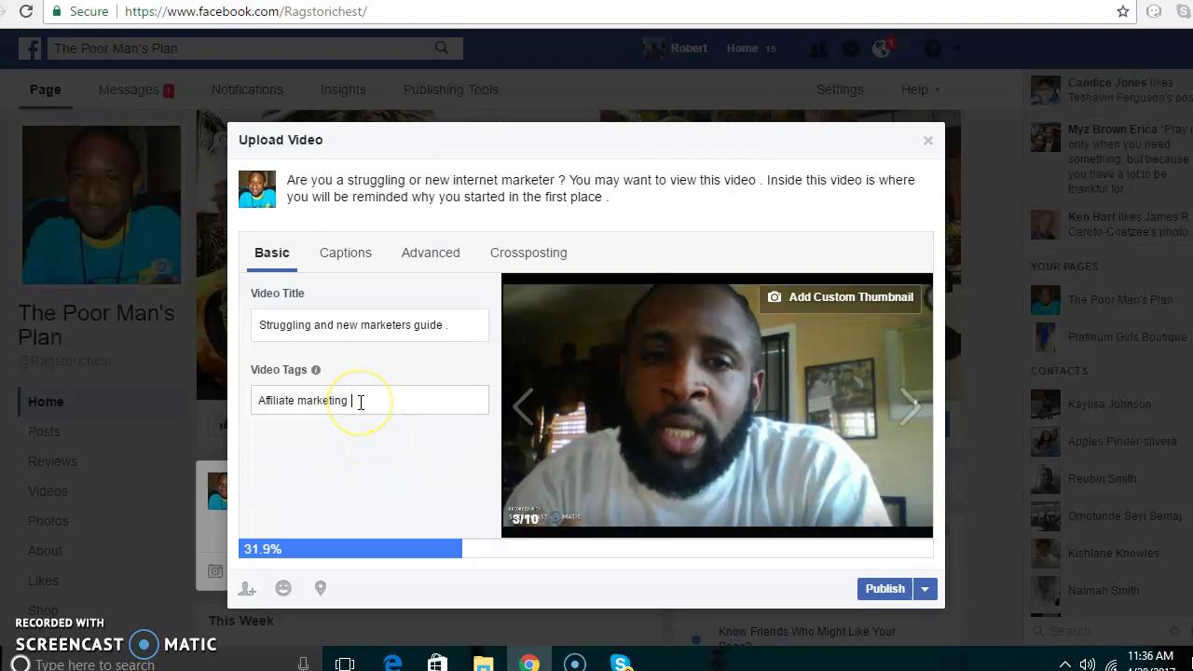
left_click(361, 401)
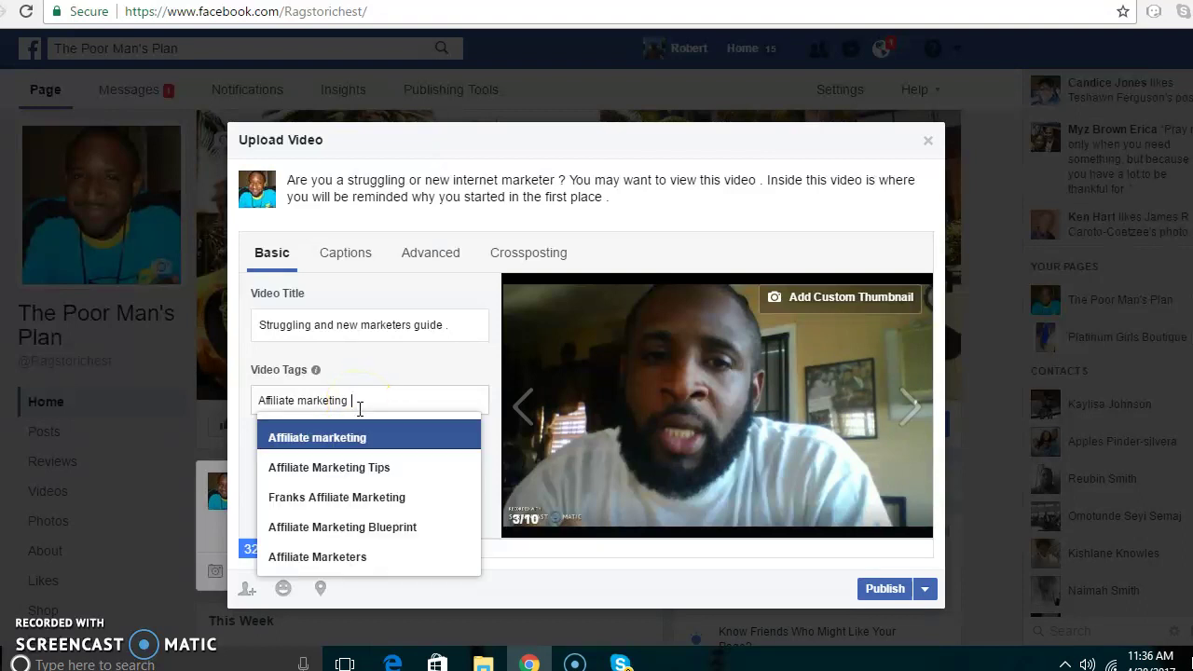
left_click(365, 437)
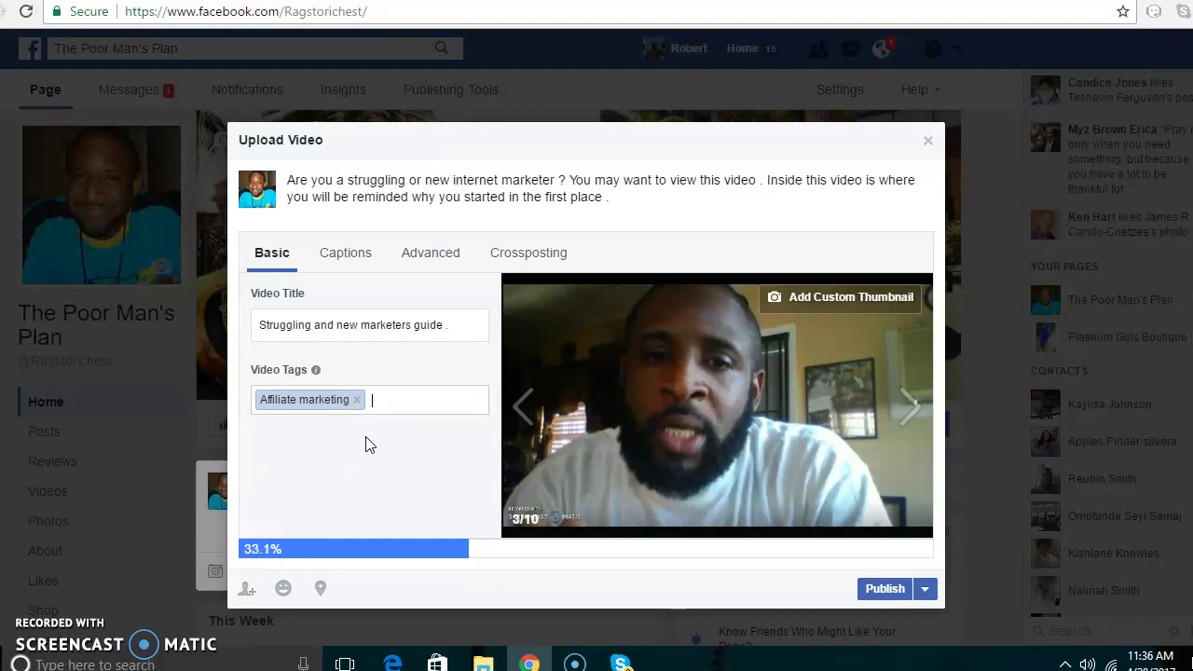
Look up "online marketing" as a second video tag and add the suggestion "Online Marketing Solution"
type("online marketing")
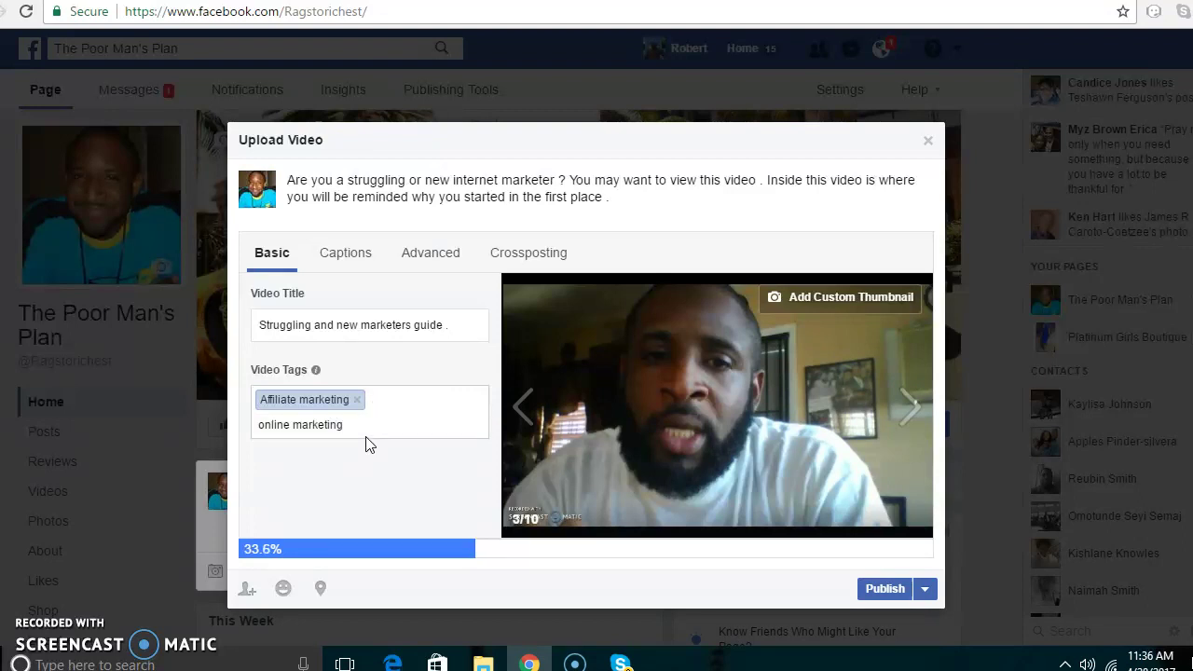
left_click(372, 421)
left_click(348, 454)
left_click(339, 450)
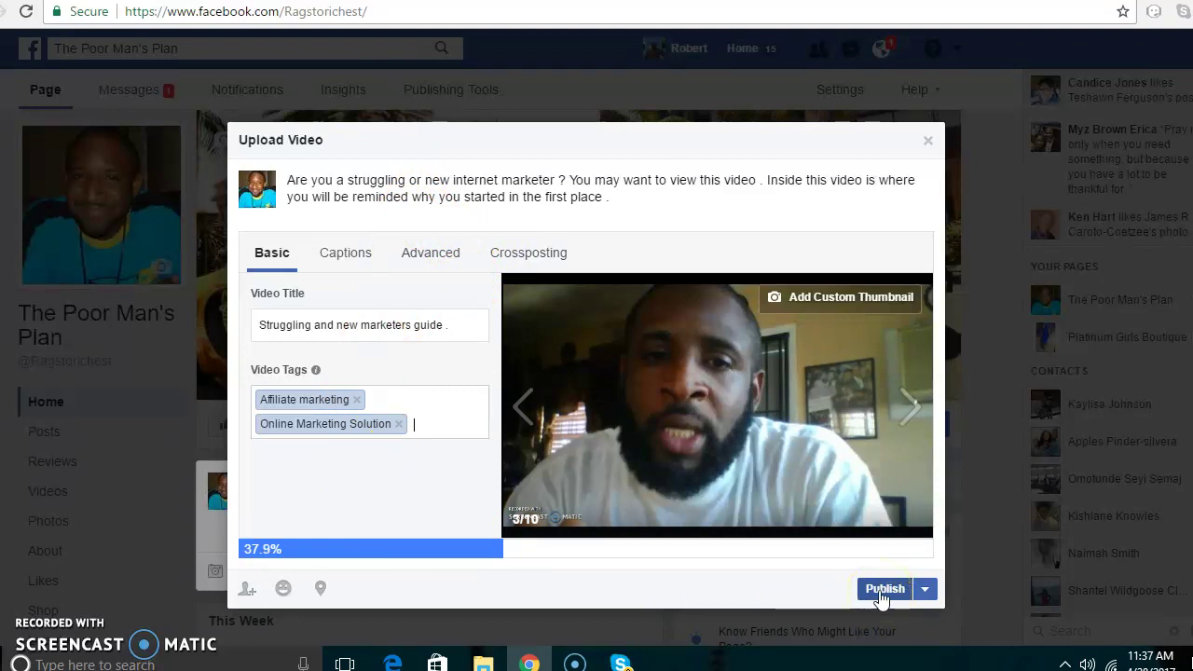
Advance through the suggested video thumbnails to the tenth of the ten frames
left_click(908, 427)
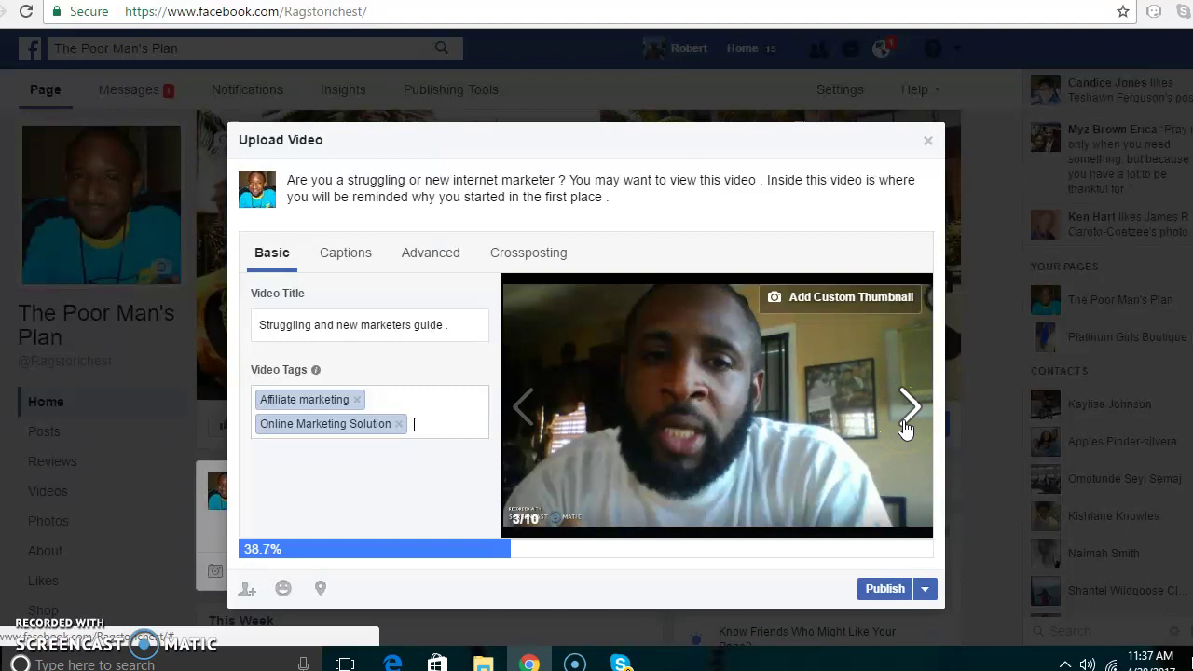
left_click(908, 424)
left_click(910, 408)
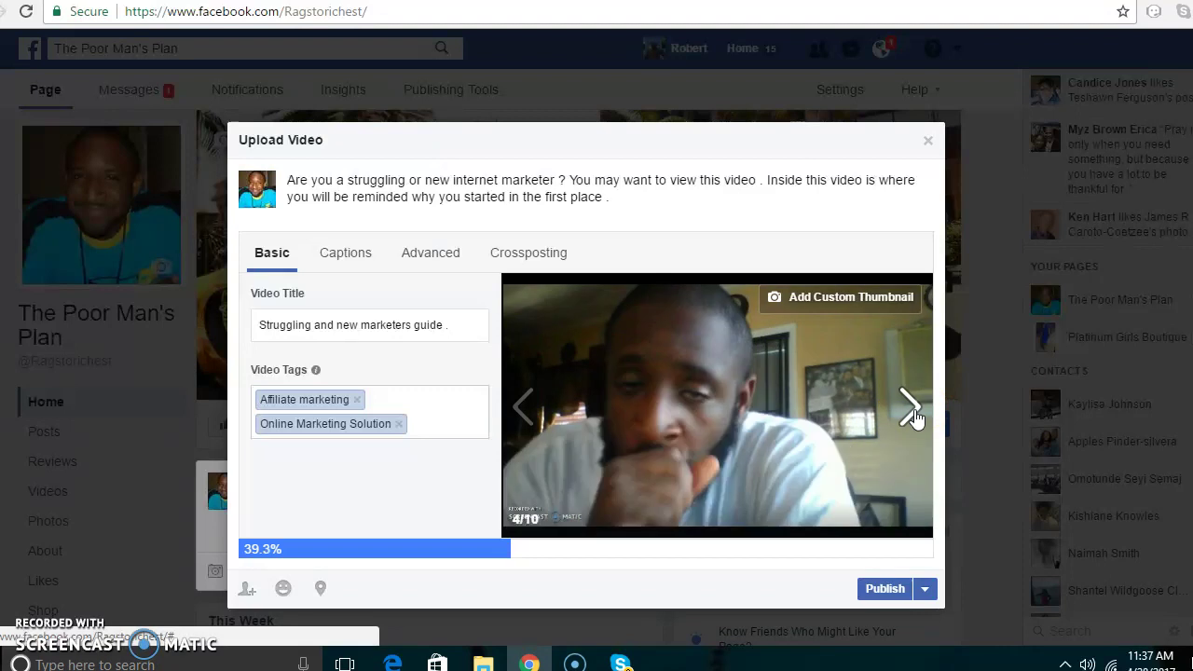
left_click(910, 410)
left_click(911, 410)
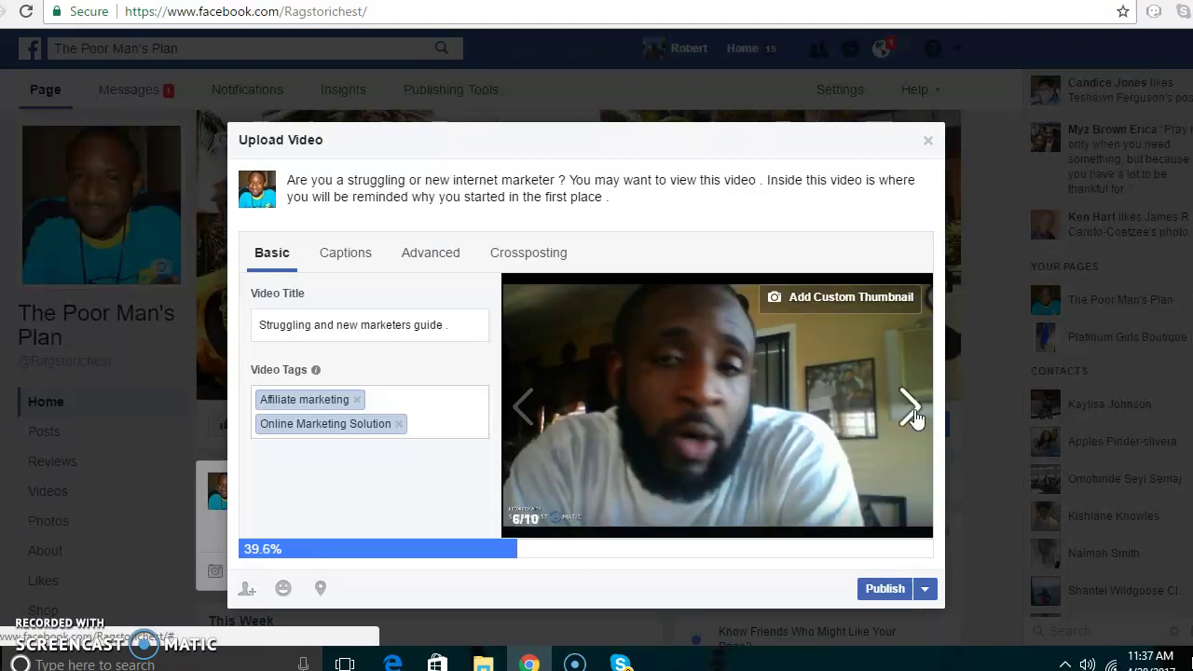
left_click(911, 411)
left_click(911, 410)
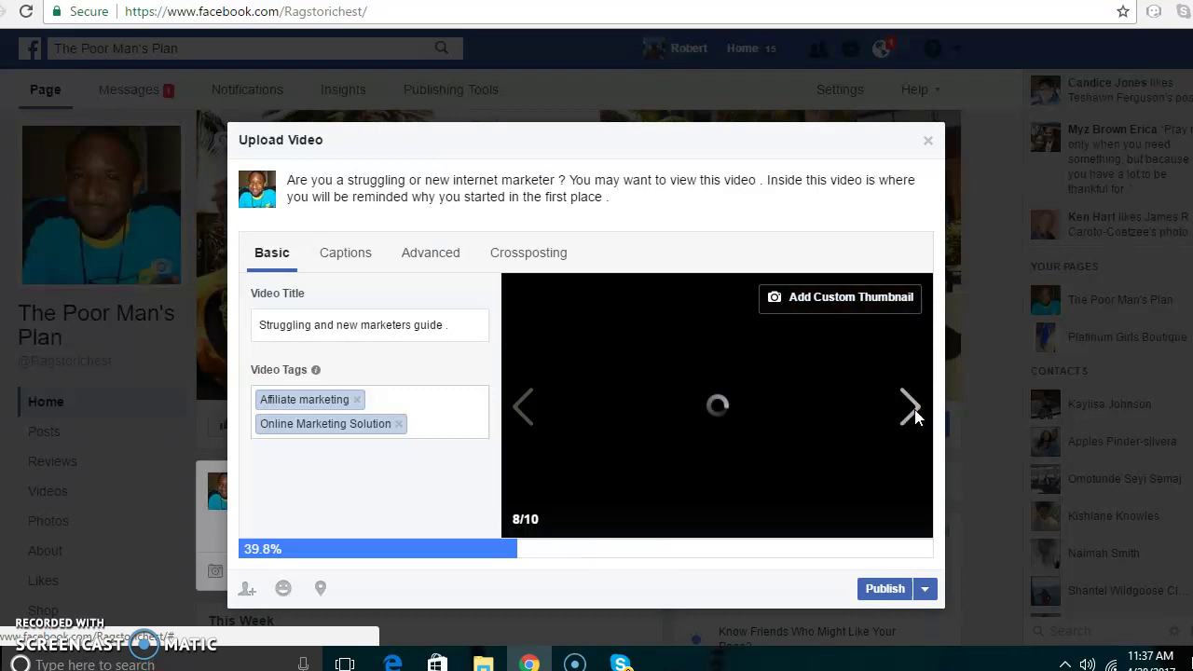
left_click(910, 410)
left_click(909, 410)
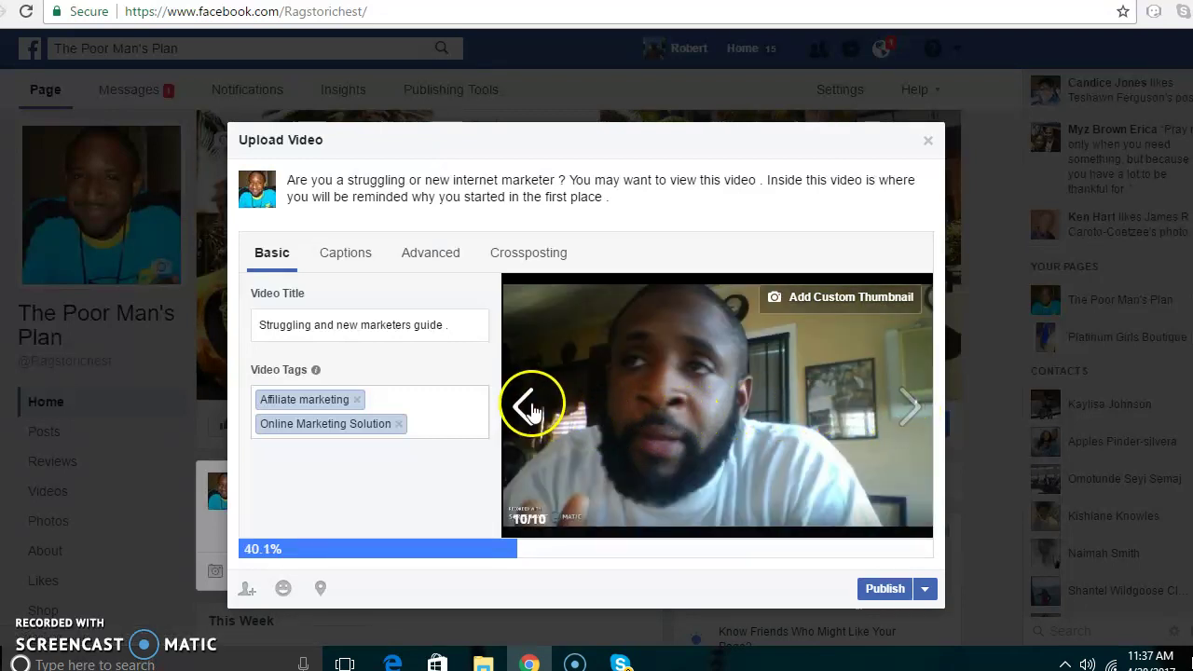
Add the image "images (1)" from the Downloads folder as the video's custom thumbnail
left_click(851, 315)
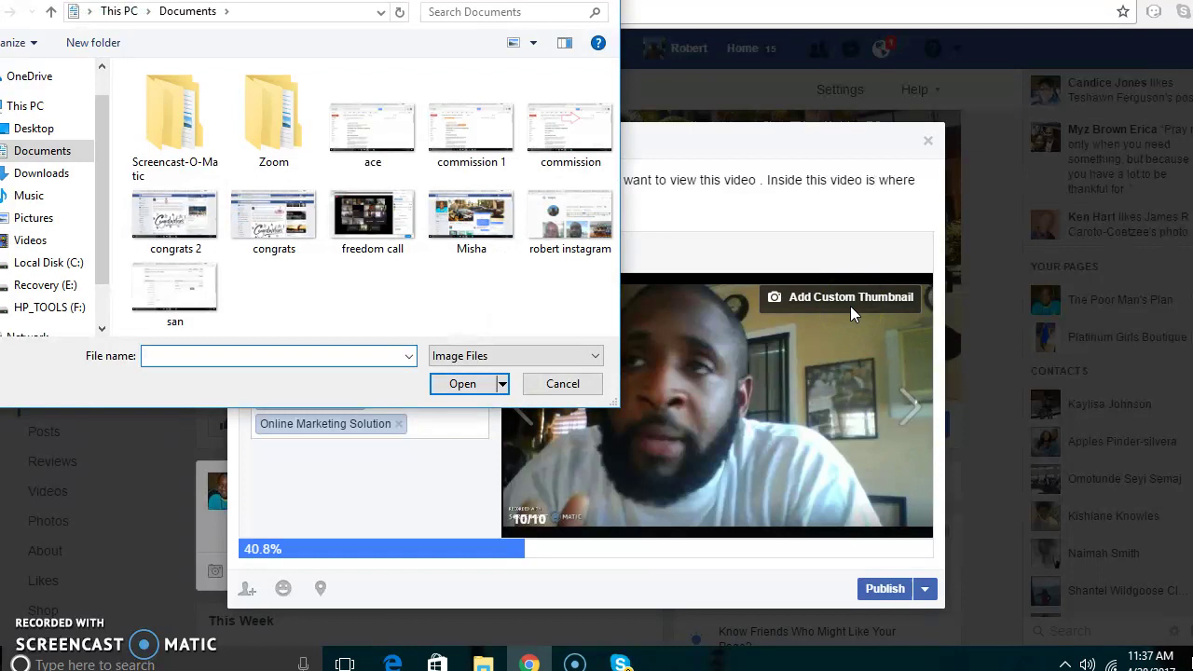
left_click(70, 173)
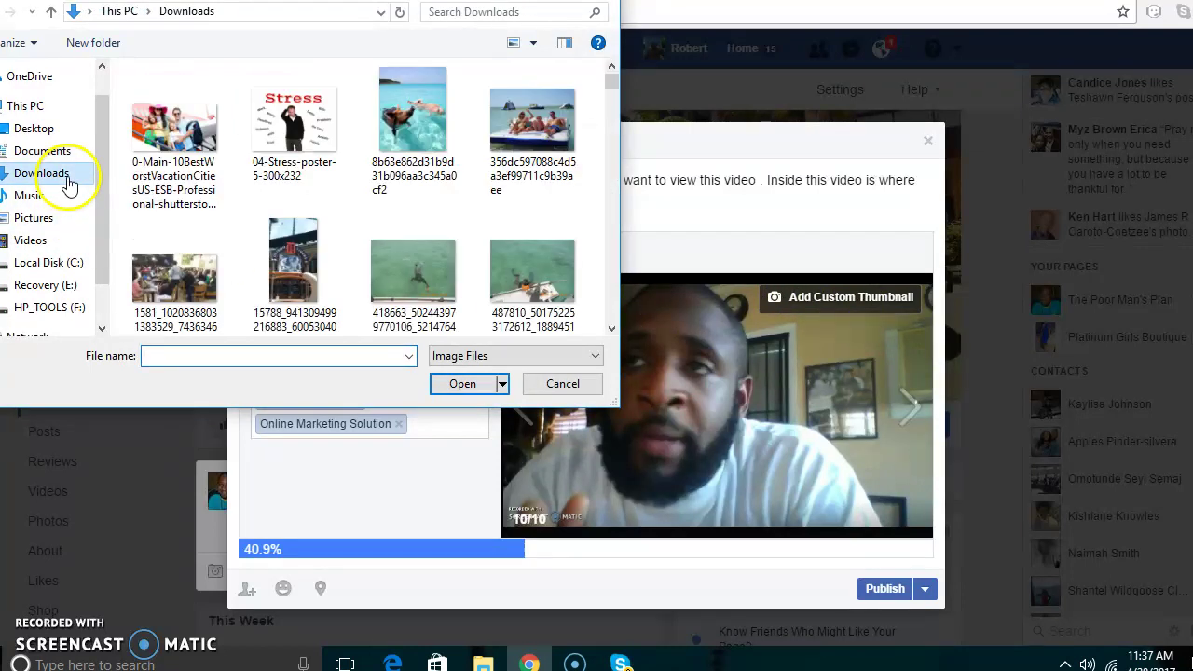
scroll(441, 191, "down", 5)
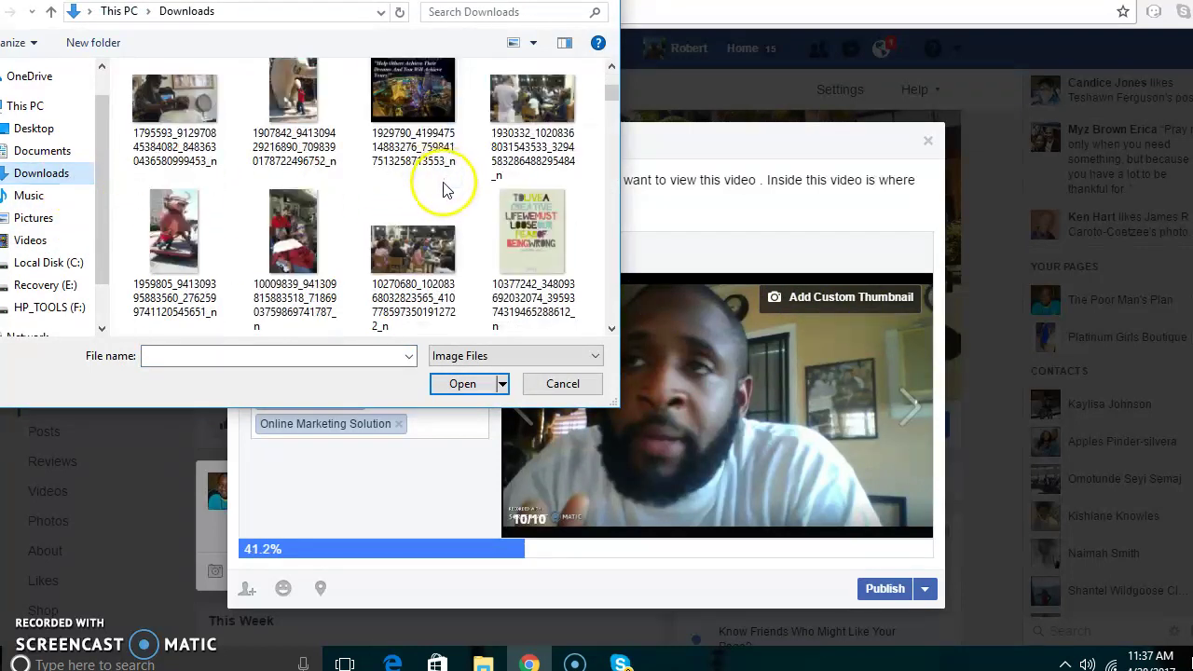
scroll(441, 205, "down", 6)
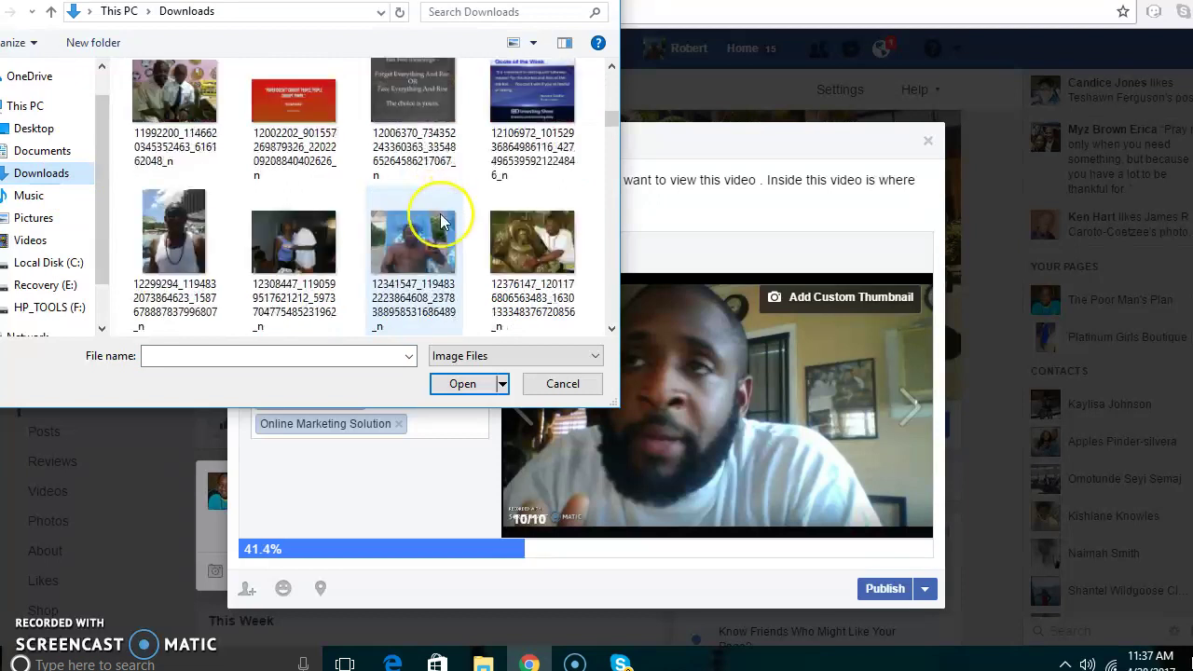
scroll(440, 214, "down", 8)
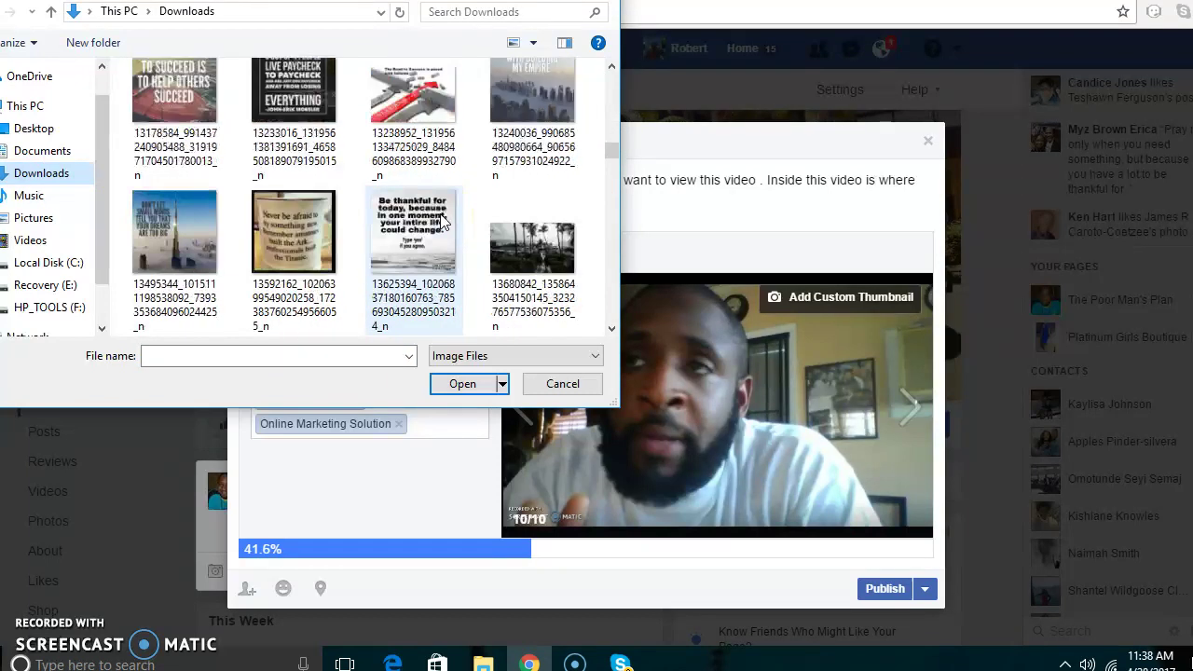
scroll(442, 214, "down", 8)
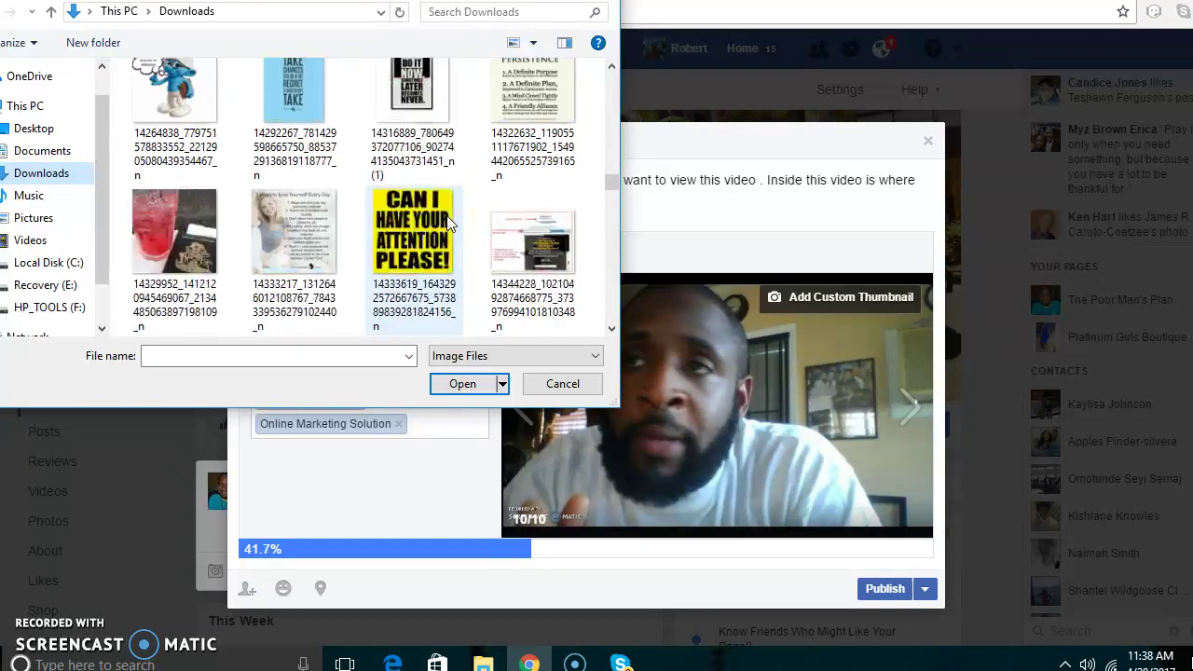
scroll(447, 215, "down", 6)
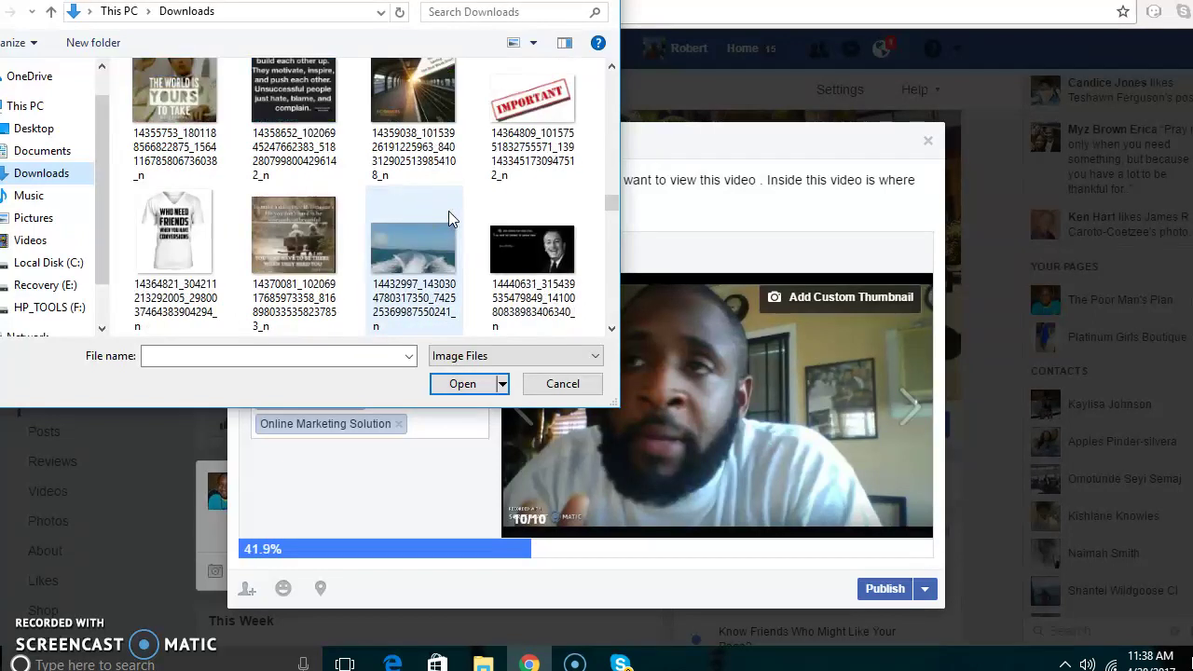
scroll(447, 223, "down", 6)
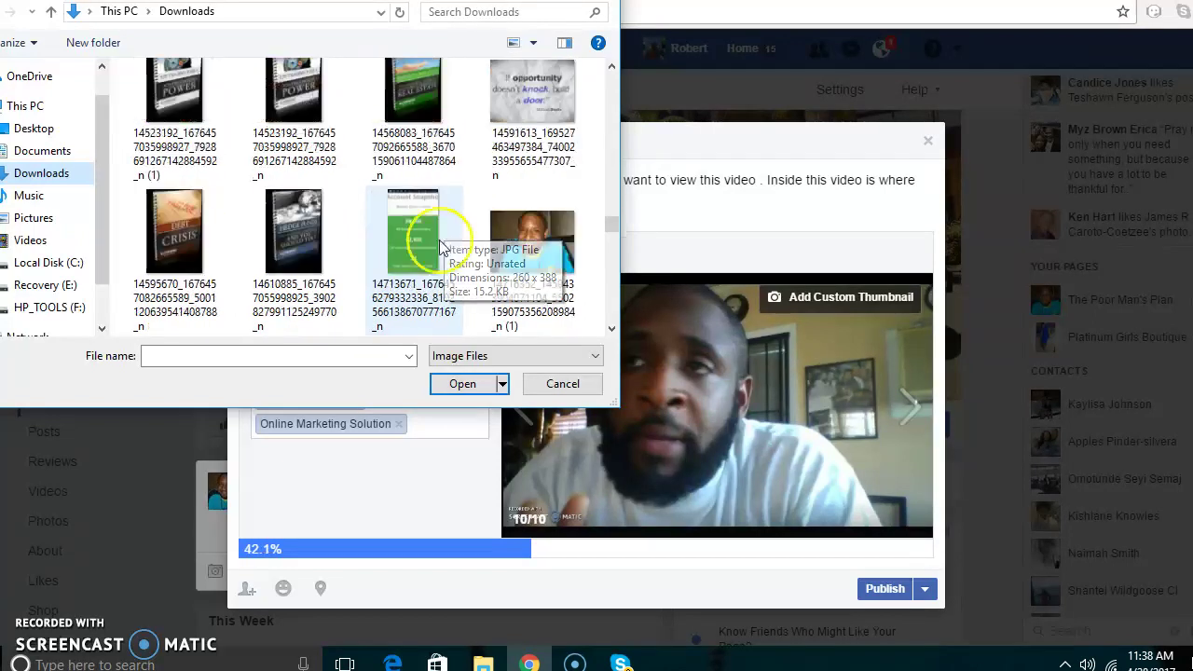
scroll(442, 244, "down", 4)
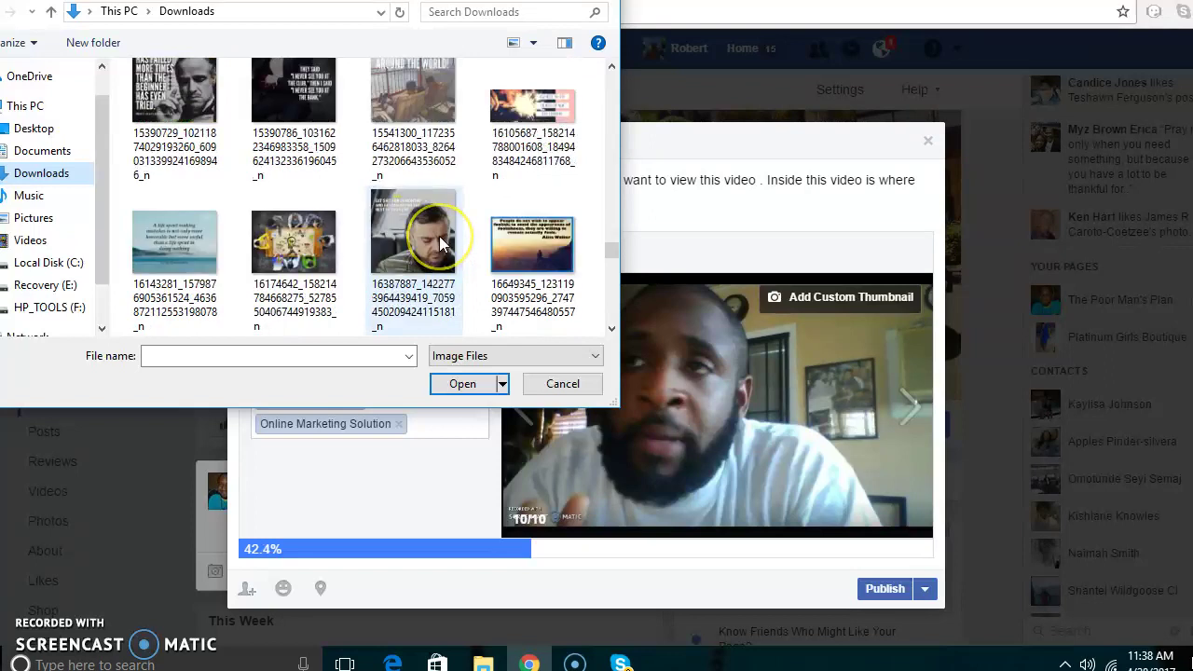
scroll(440, 240, "down", 2)
scroll(439, 235, "down", 3)
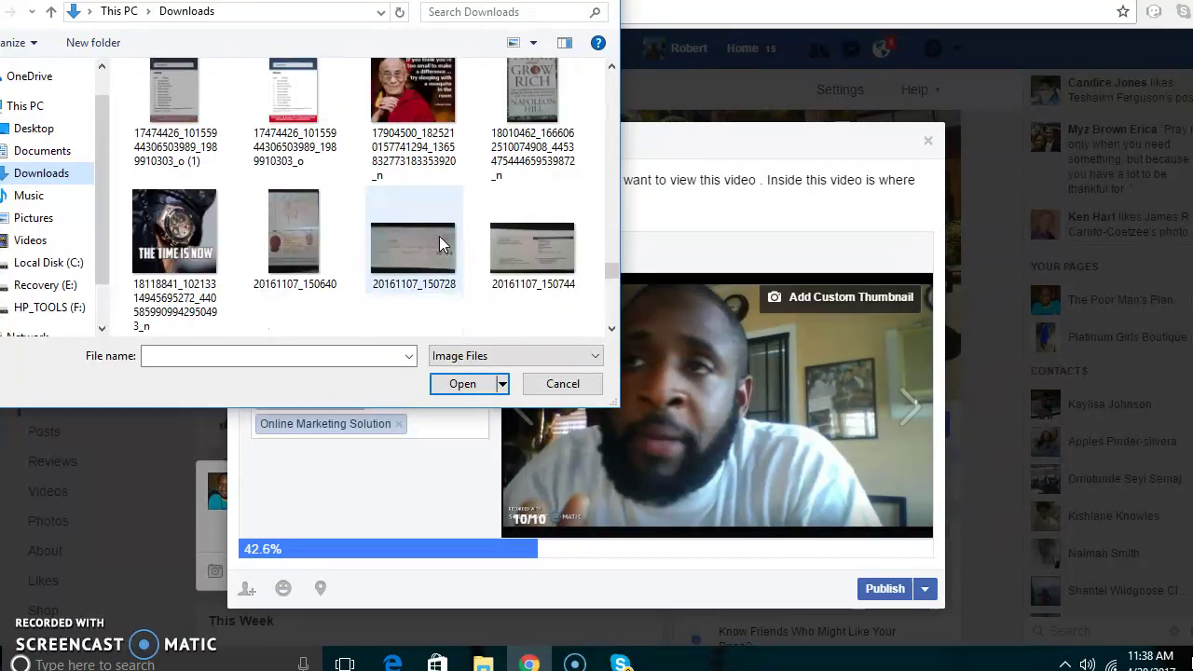
scroll(440, 238, "down", 3)
scroll(442, 240, "down", 3)
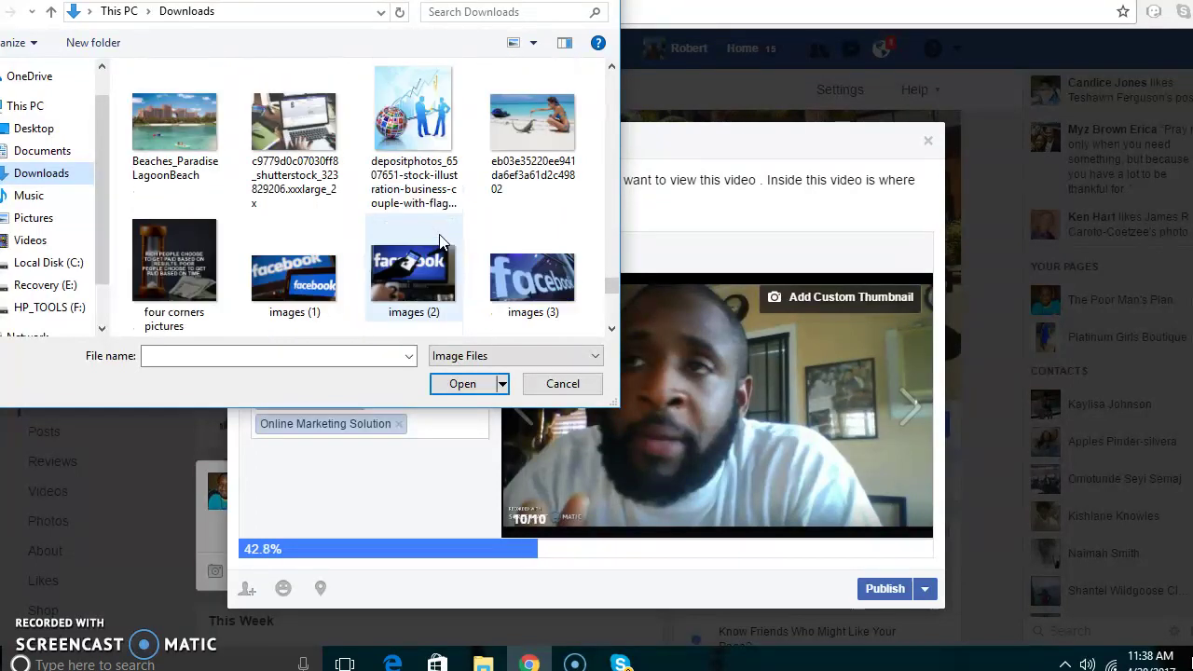
left_click(294, 275)
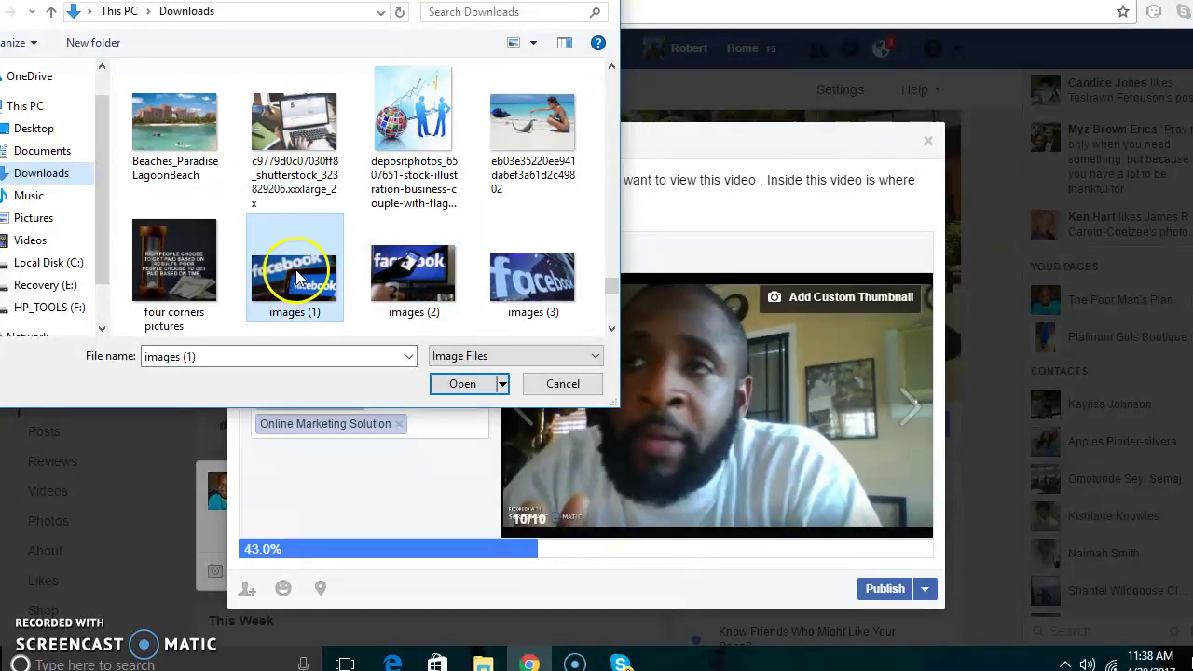
left_click(463, 384)
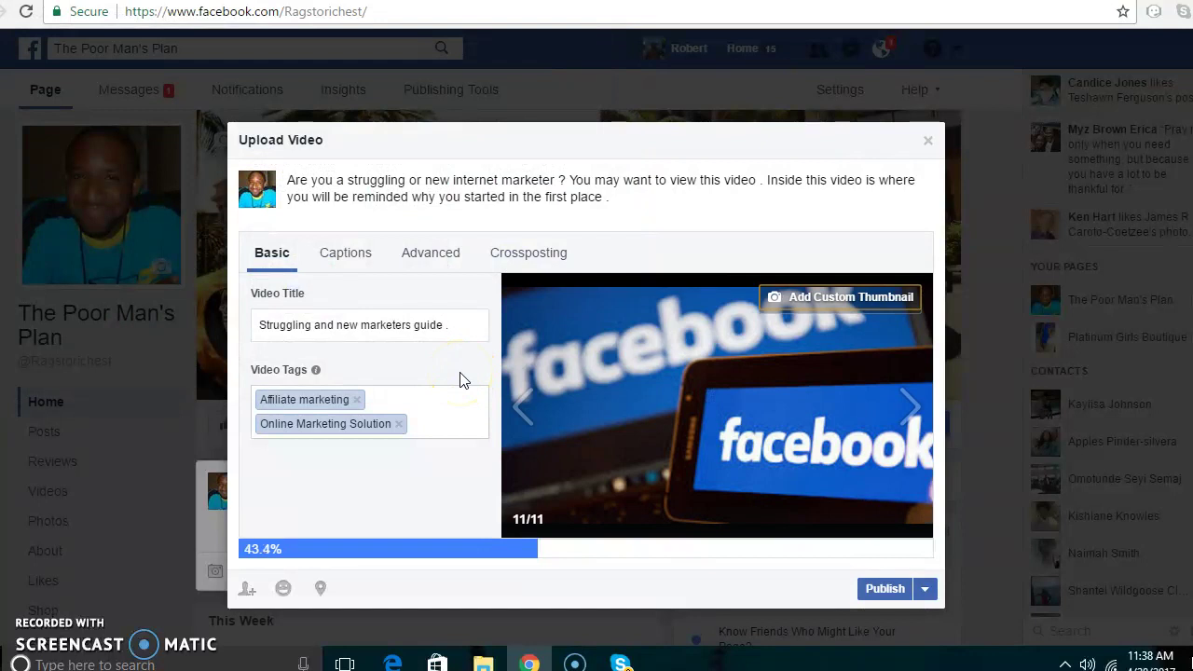
Publish the video with its description, title, tags and custom thumbnail to the page
left_click(881, 589)
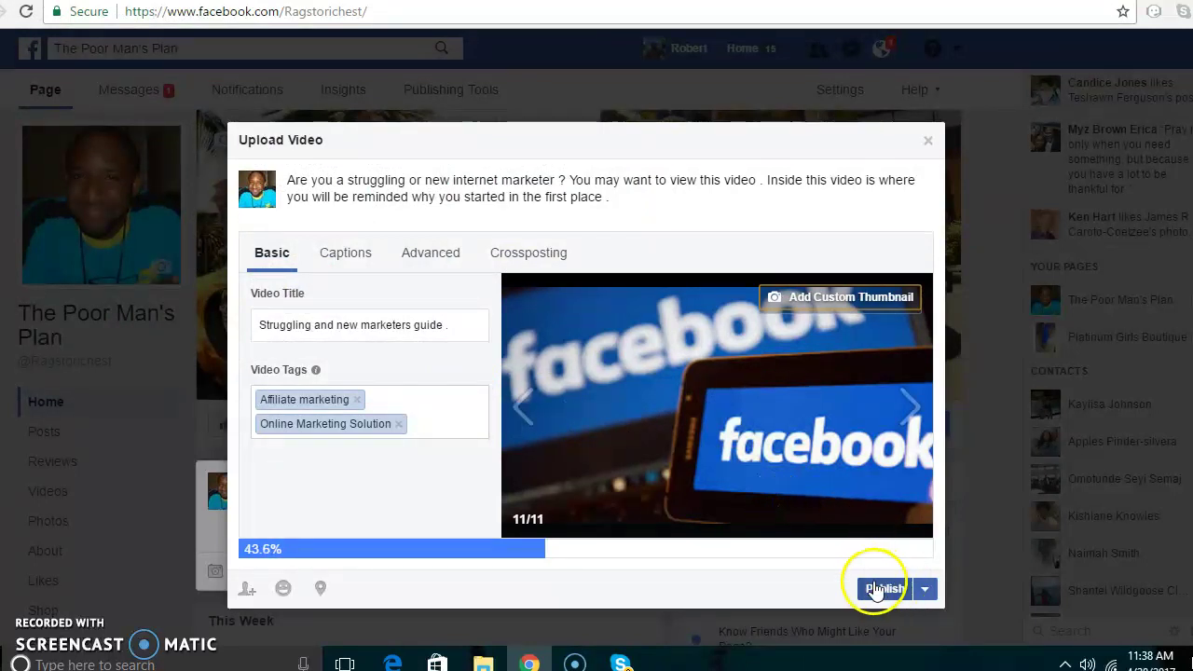